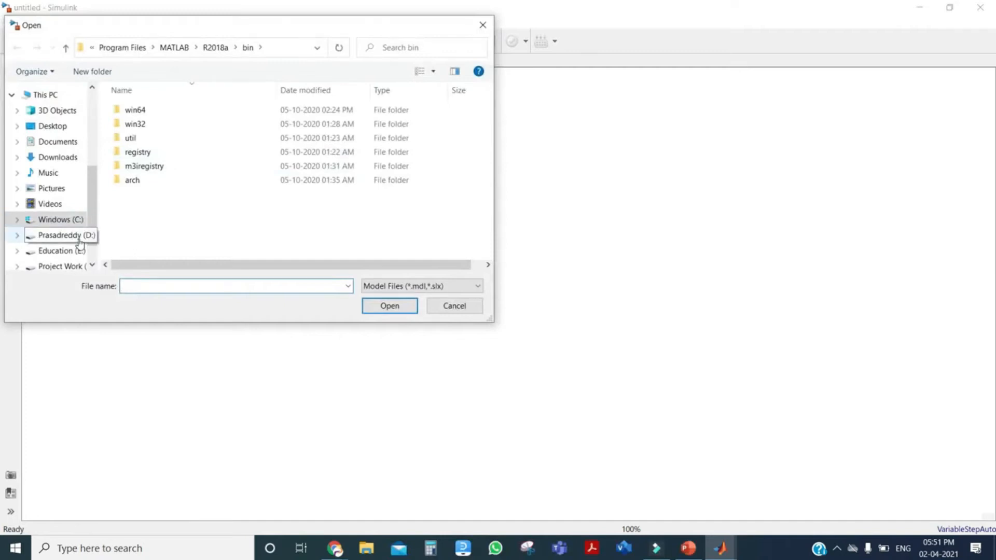
Open the boost model from the TA folder on drive D and maximize its window
{"action": "double_click", "coordinate": [141, 127]}
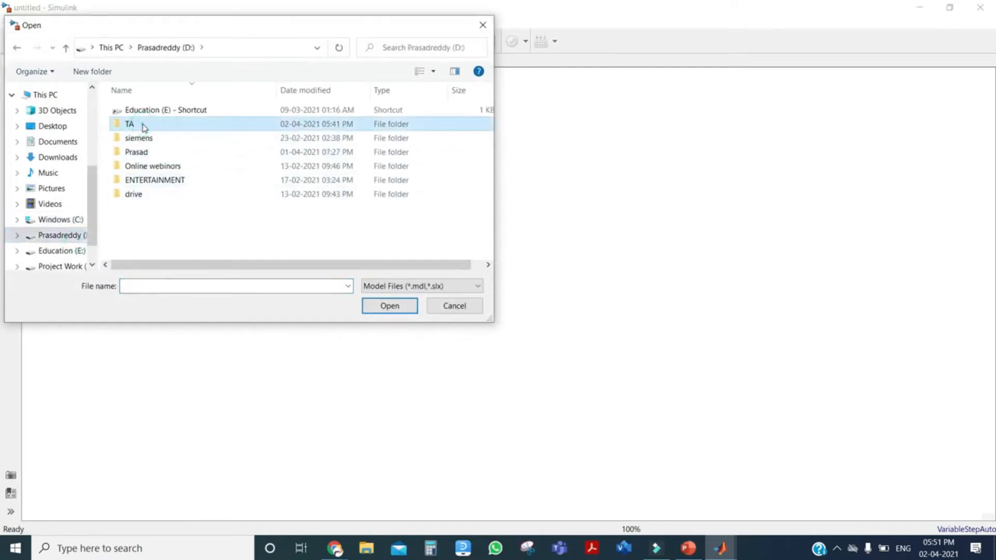
{"action": "left_click", "coordinate": [150, 115]}
{"action": "left_click", "coordinate": [388, 307]}
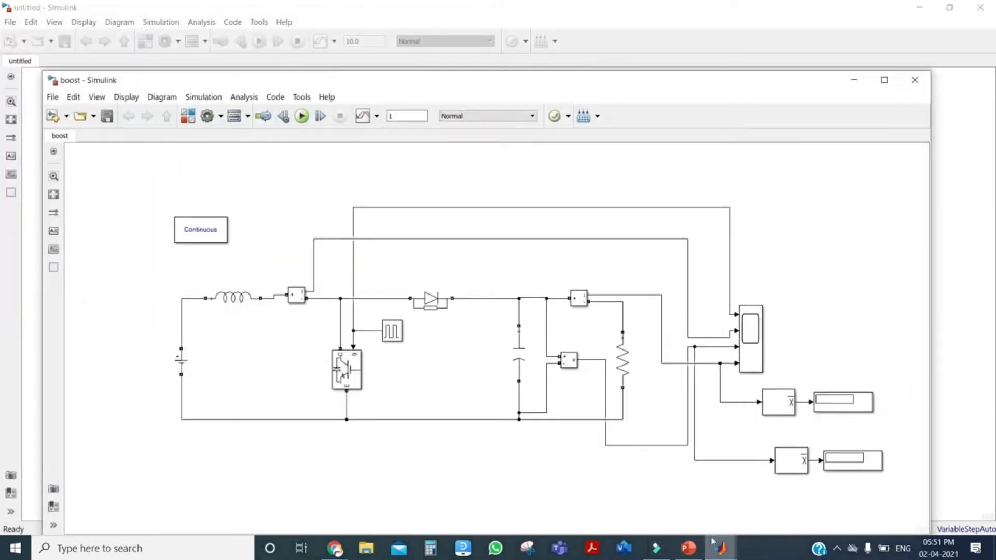
{"action": "left_click", "coordinate": [888, 84]}
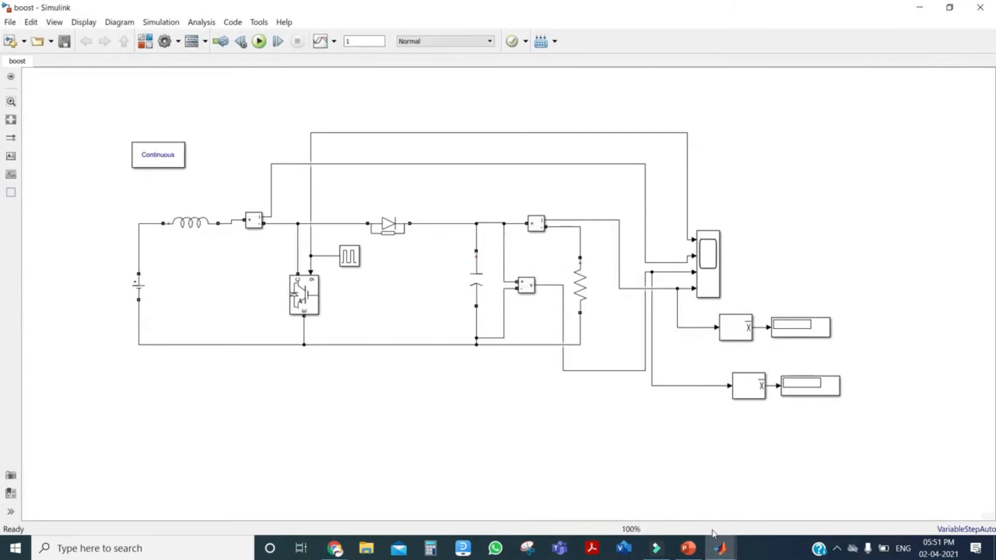
Return to the empty untitled model and open the Simulink Library Browser
{"action": "mouse_move", "coordinate": [720, 548]}
{"action": "left_click", "coordinate": [692, 488]}
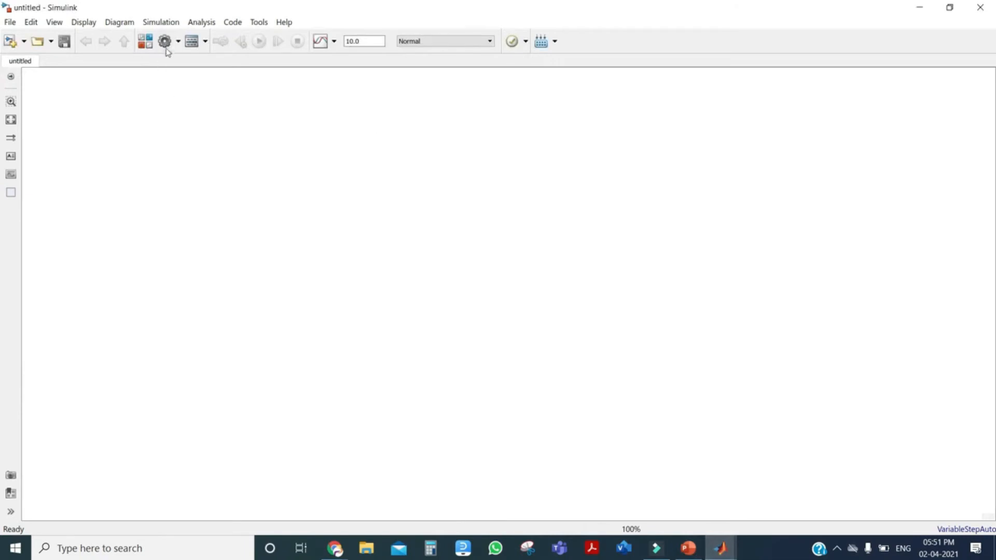
{"action": "left_click", "coordinate": [146, 42]}
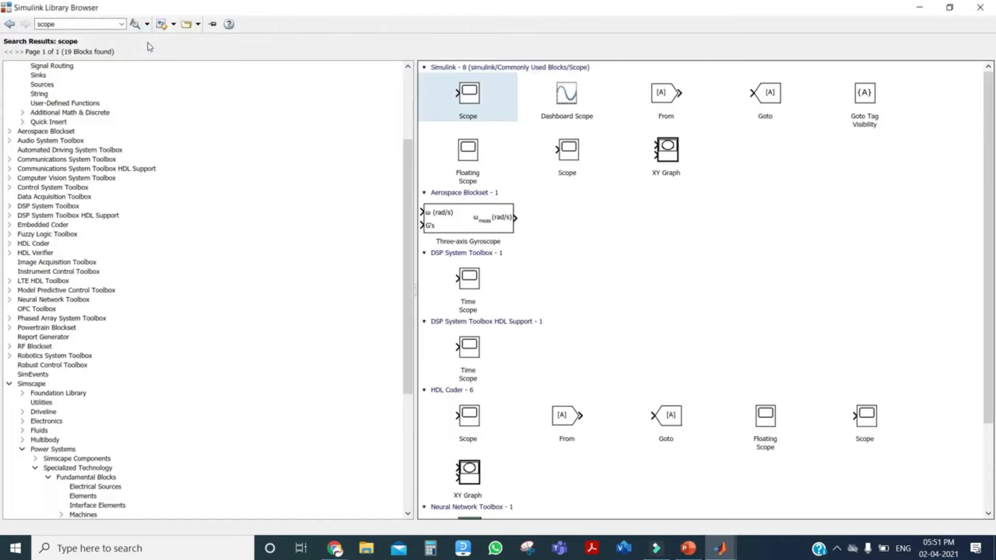
Search the library for powergui and add the powergui block to the untitled model
{"action": "double_click", "coordinate": [71, 25]}
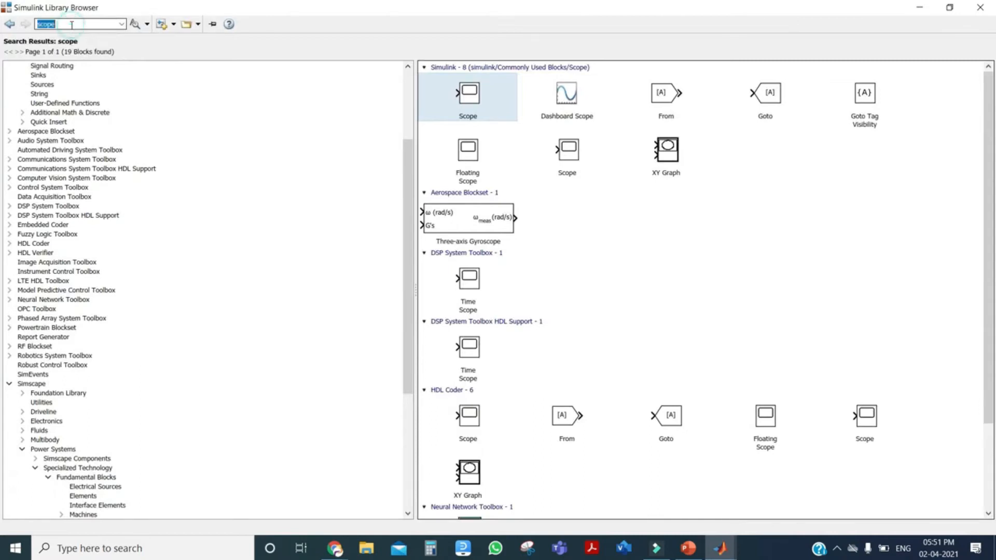
{"action": "key", "text": "BackSpace"}
{"action": "type", "text": "po"}
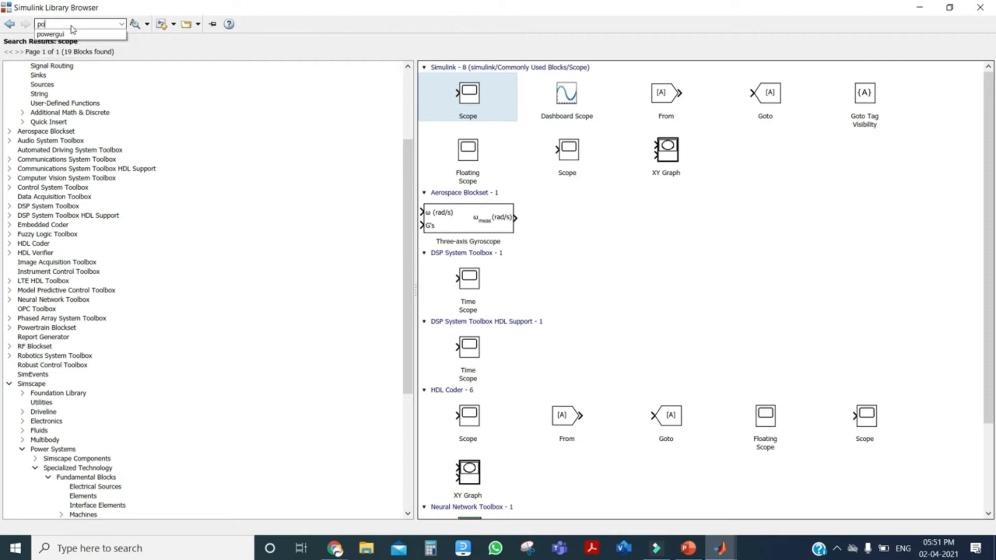
{"action": "left_click", "coordinate": [57, 34]}
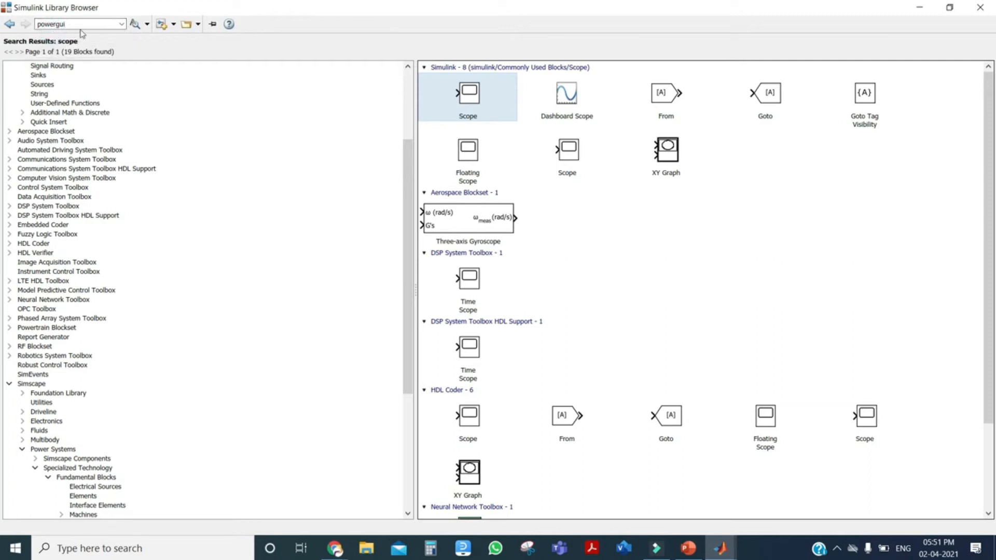
{"action": "left_click", "coordinate": [136, 25]}
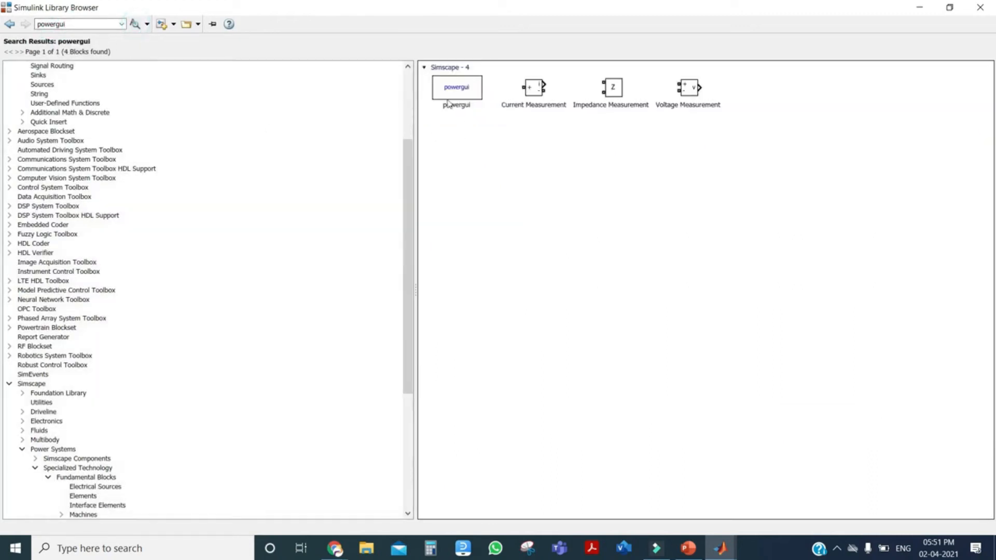
{"action": "right_click", "coordinate": [458, 83]}
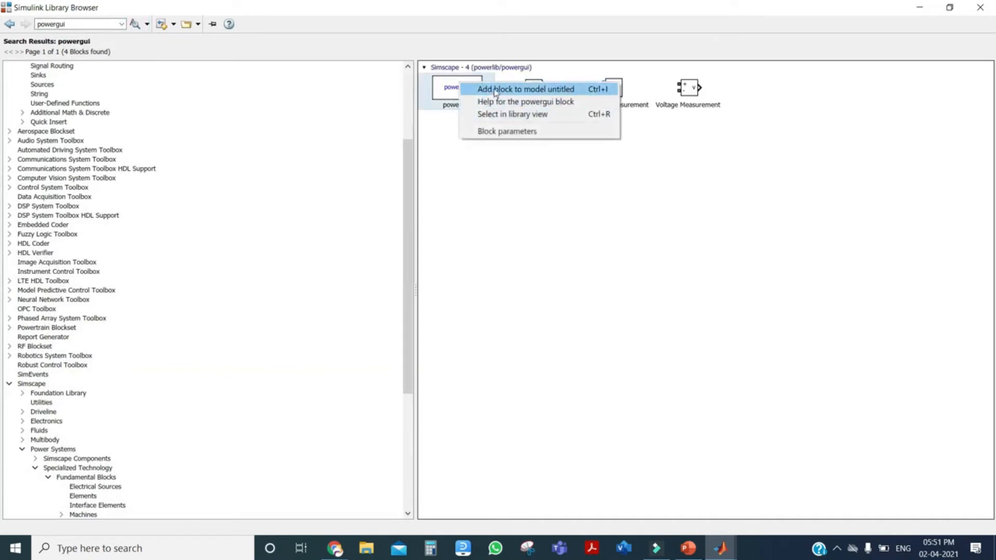
{"action": "left_click", "coordinate": [496, 89]}
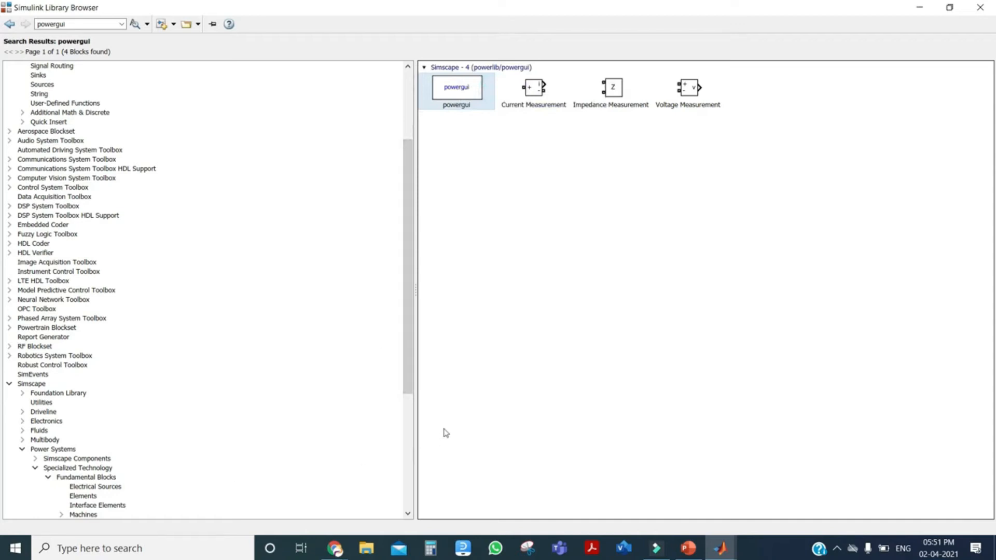
Add a DC Voltage Source from the Power Systems Specialized Technology library's Electrical Sources to the untitled model
{"action": "scroll", "coordinate": [408, 394], "scroll_direction": "down", "scroll_amount": 4}
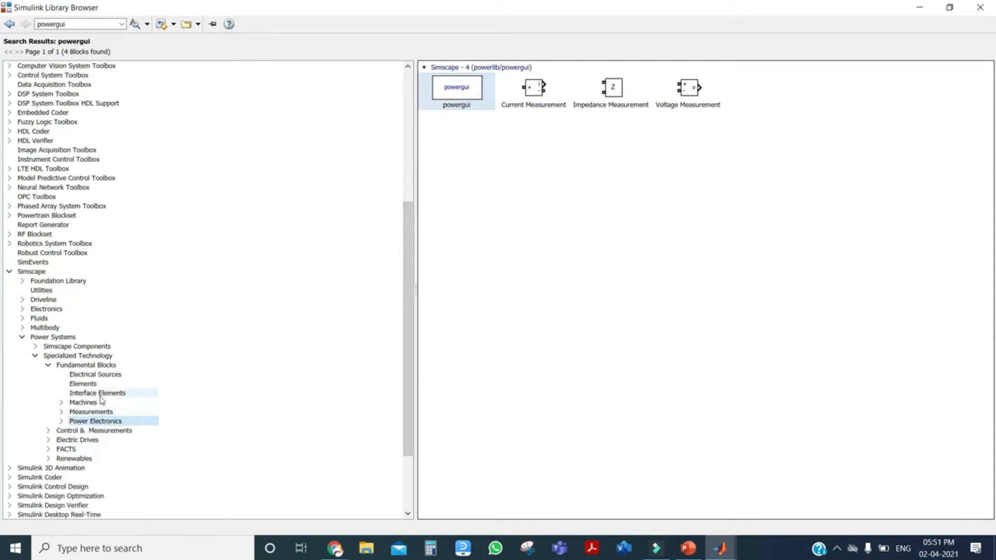
{"action": "left_click", "coordinate": [51, 337]}
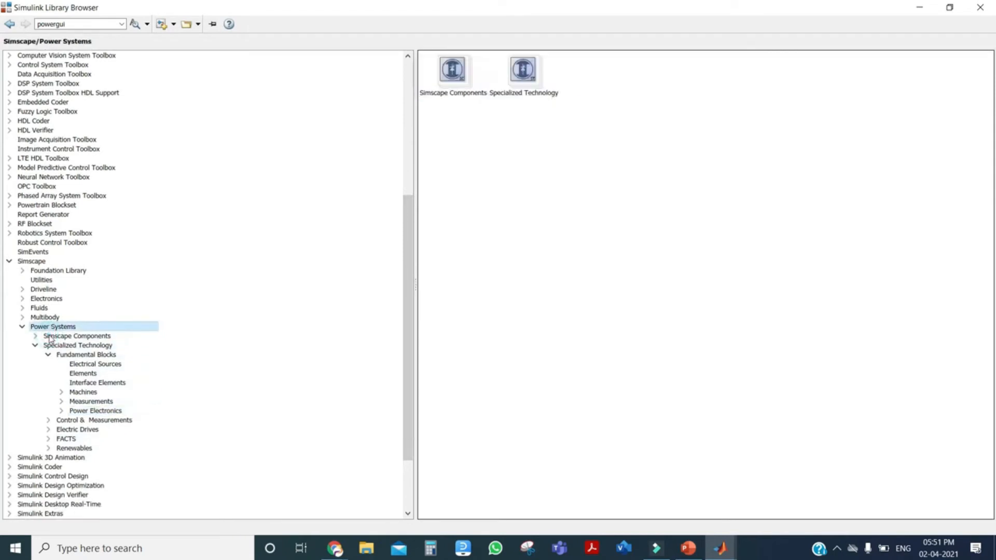
{"action": "double_click", "coordinate": [523, 72]}
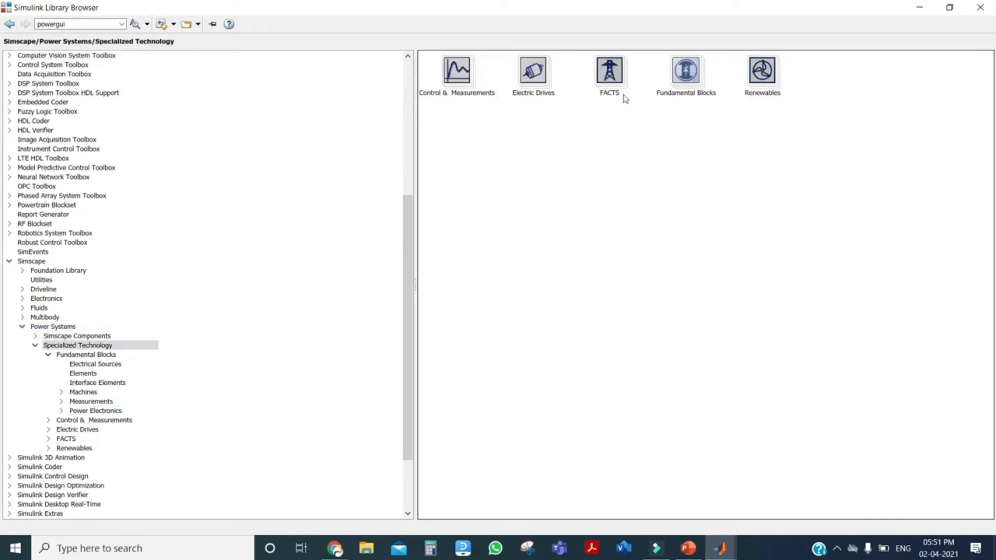
{"action": "double_click", "coordinate": [689, 77]}
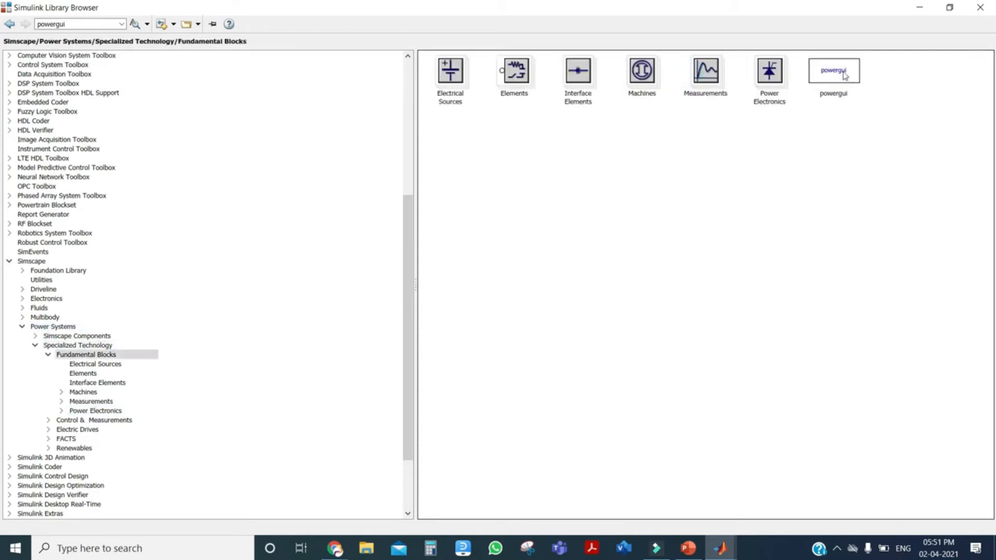
{"action": "double_click", "coordinate": [451, 77]}
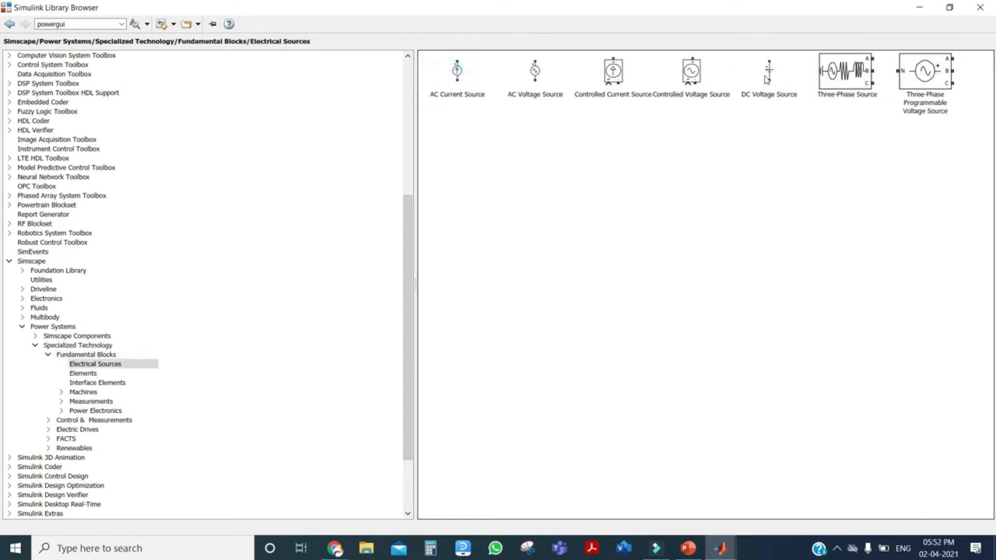
{"action": "right_click", "coordinate": [768, 70]}
{"action": "left_click", "coordinate": [792, 82]}
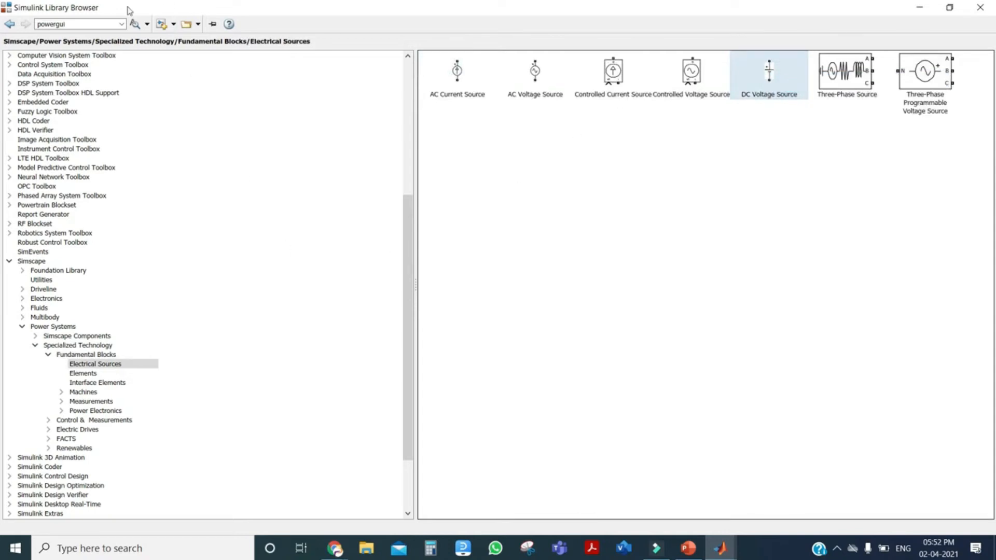
Add a Series RLC Branch from the Elements library under Fundamental Blocks to the untitled model
{"action": "left_click", "coordinate": [10, 24]}
{"action": "double_click", "coordinate": [513, 97]}
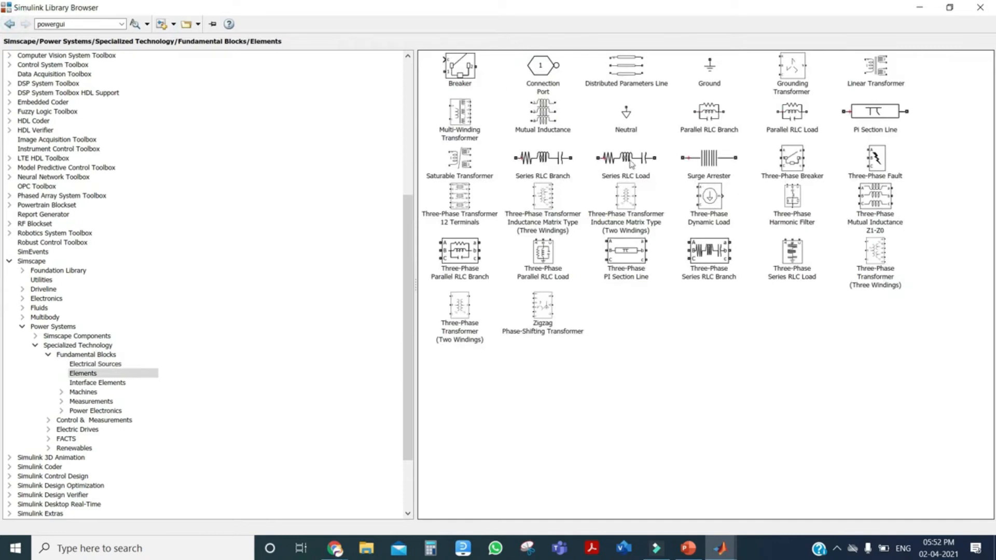
{"action": "right_click", "coordinate": [554, 158]}
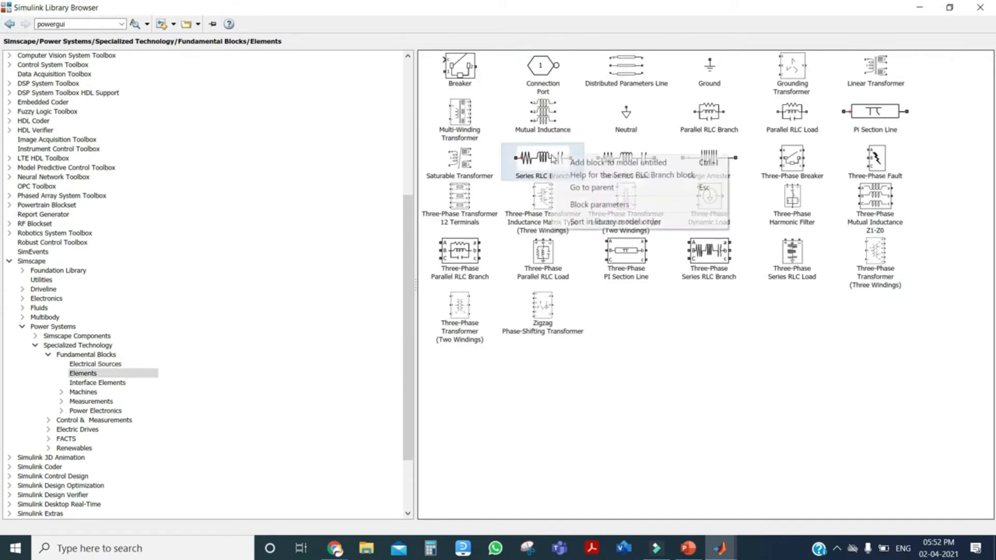
{"action": "left_click", "coordinate": [590, 163]}
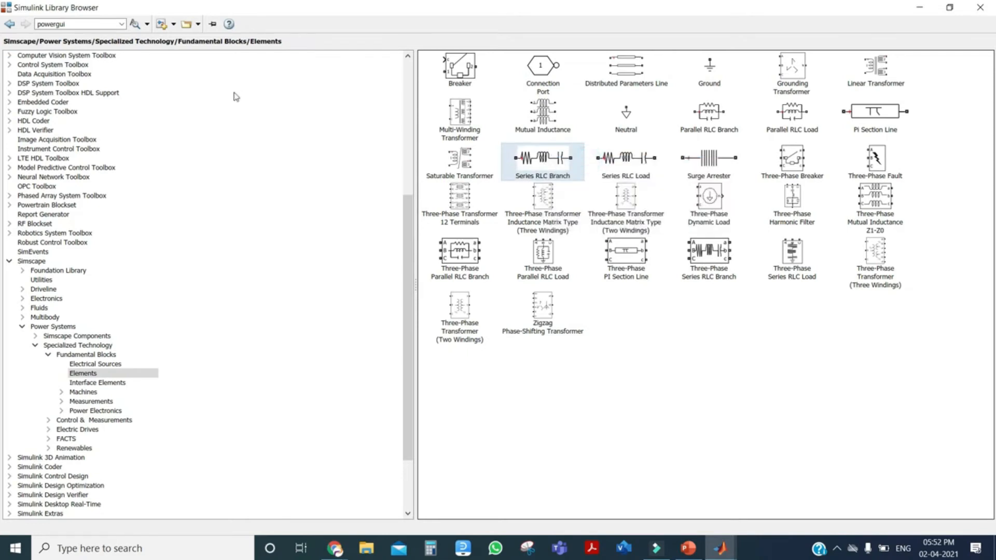
Add a Current Measurement and a Voltage Measurement block from the Measurements library to the untitled model
{"action": "left_click", "coordinate": [12, 24]}
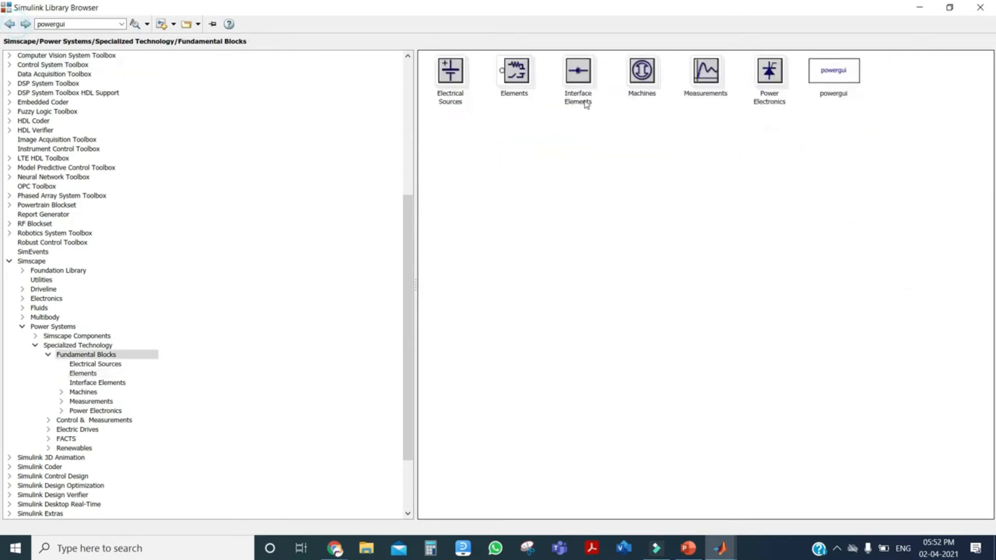
{"action": "double_click", "coordinate": [701, 87]}
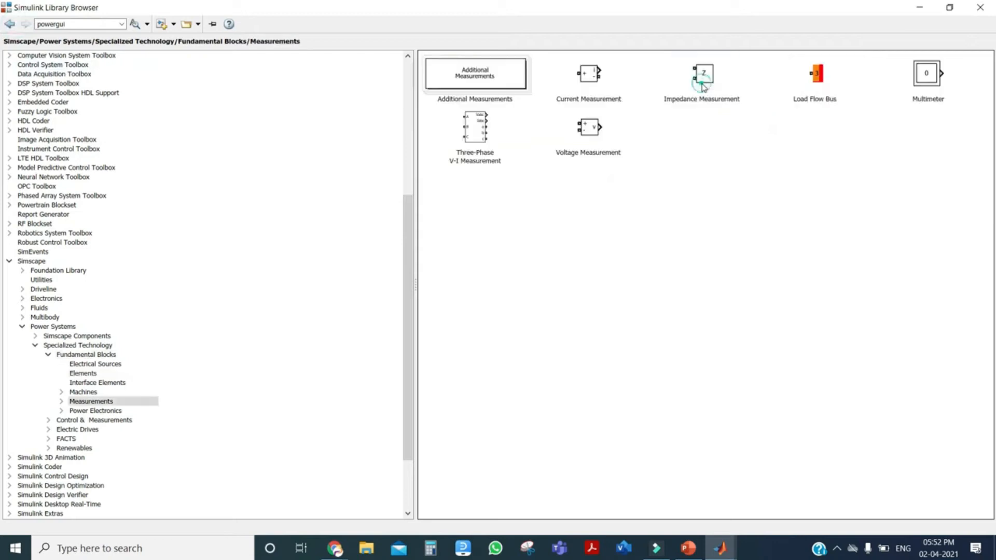
{"action": "right_click", "coordinate": [597, 81]}
{"action": "left_click", "coordinate": [624, 88]}
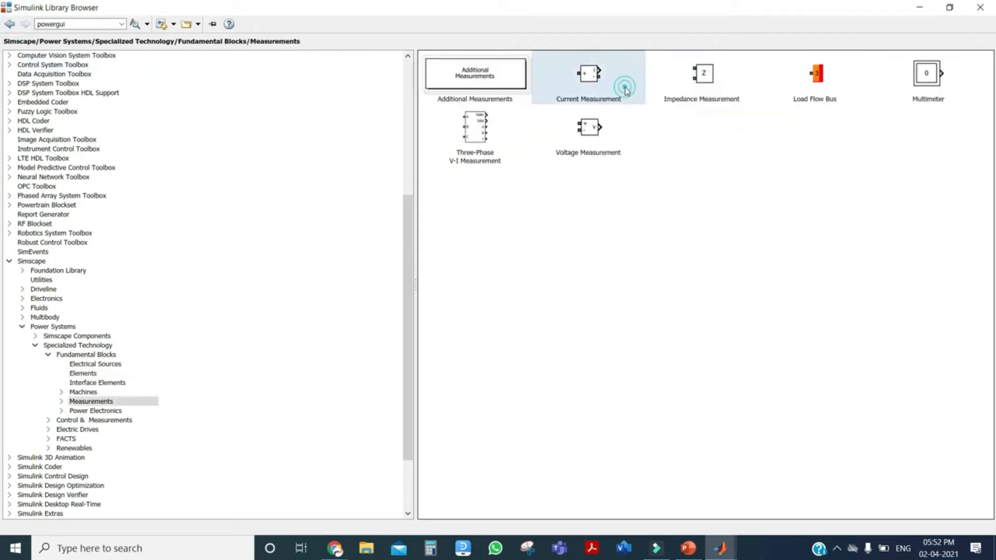
{"action": "right_click", "coordinate": [594, 131]}
{"action": "left_click", "coordinate": [613, 136]}
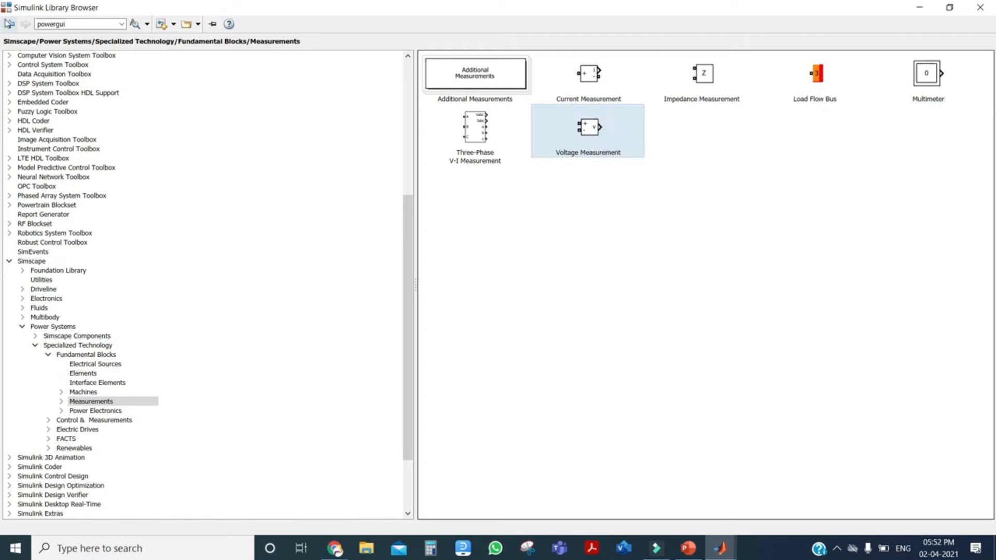
Add an IGBT/Diode block and a Diode block from the Power Electronics library to the untitled model
{"action": "left_click", "coordinate": [9, 24]}
{"action": "double_click", "coordinate": [770, 73]}
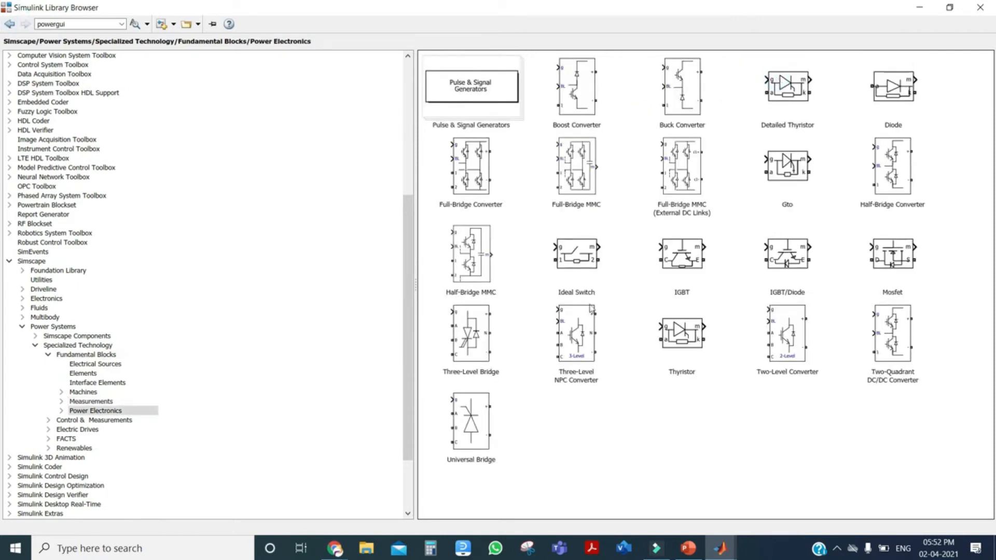
{"action": "right_click", "coordinate": [785, 256]}
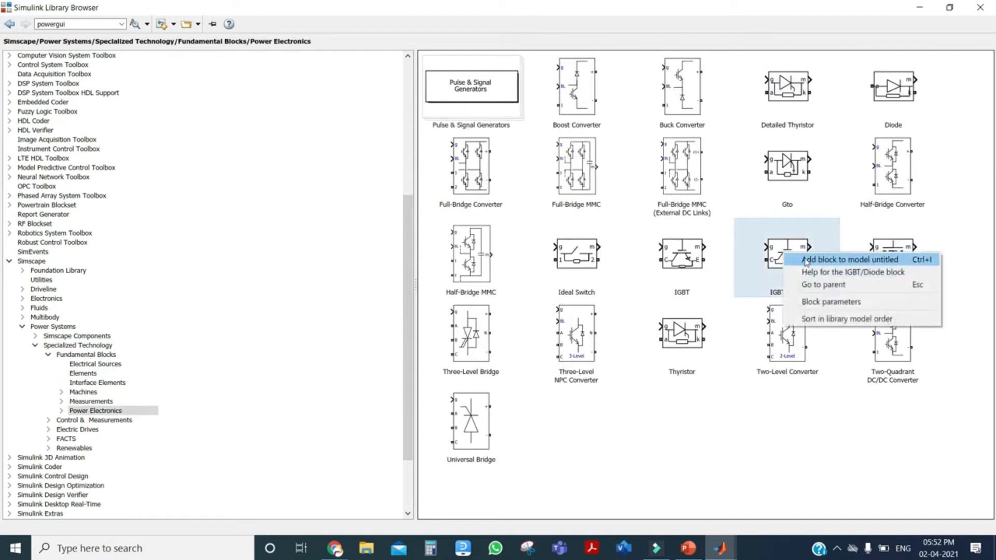
{"action": "left_click", "coordinate": [807, 262]}
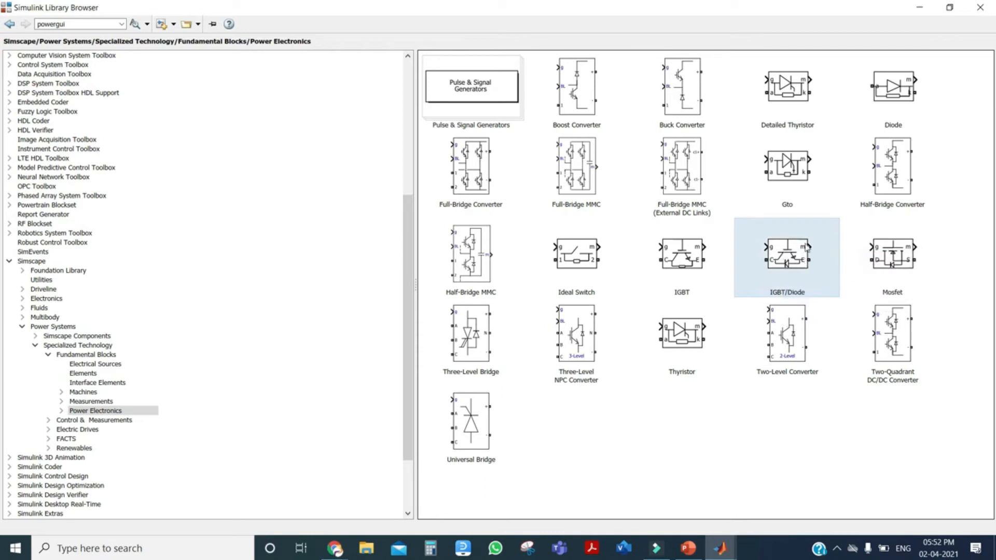
{"action": "right_click", "coordinate": [892, 99]}
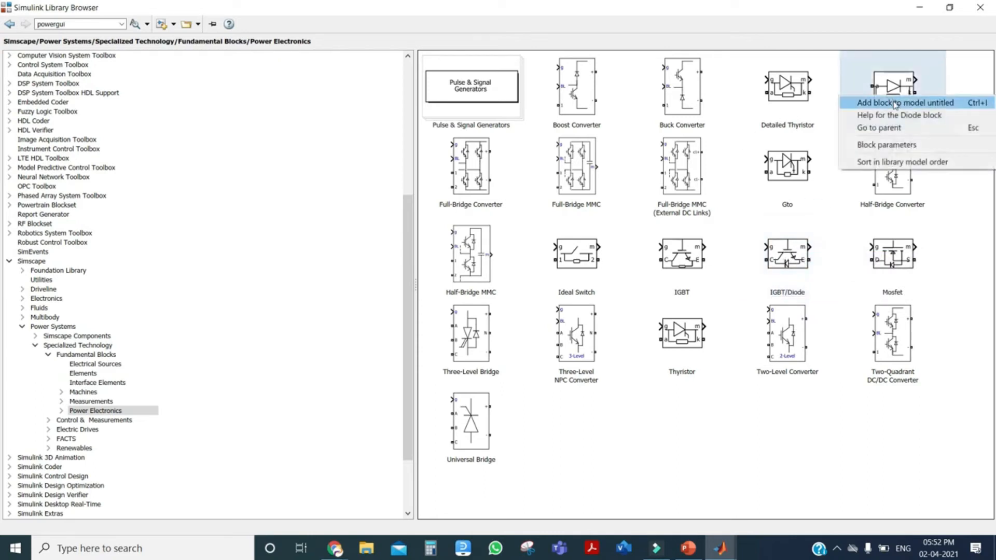
{"action": "left_click", "coordinate": [895, 103]}
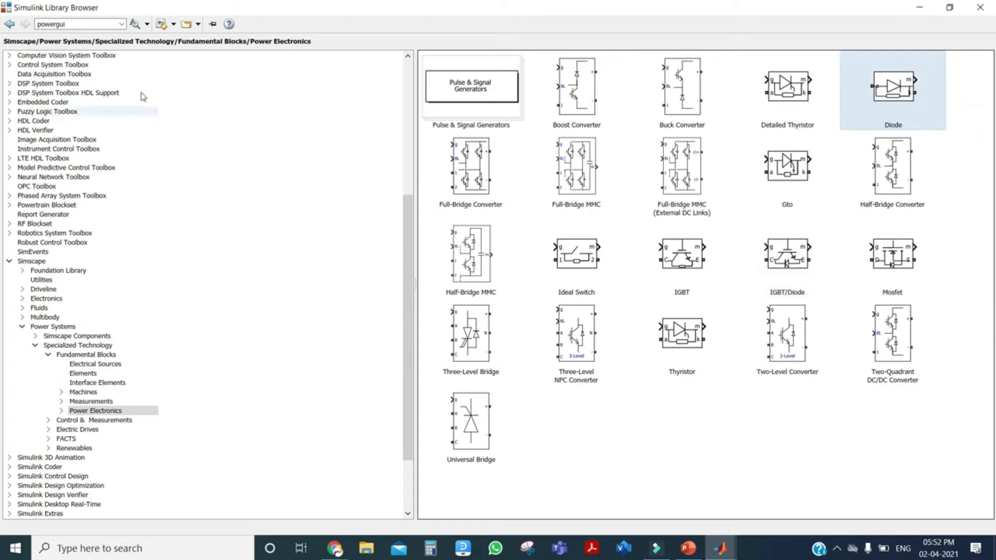
Search the library for pulse, add the Simulink Pulse Generator to the untitled model, and return to the Power Electronics library
{"action": "double_click", "coordinate": [76, 23]}
{"action": "key", "text": "BackSpace"}
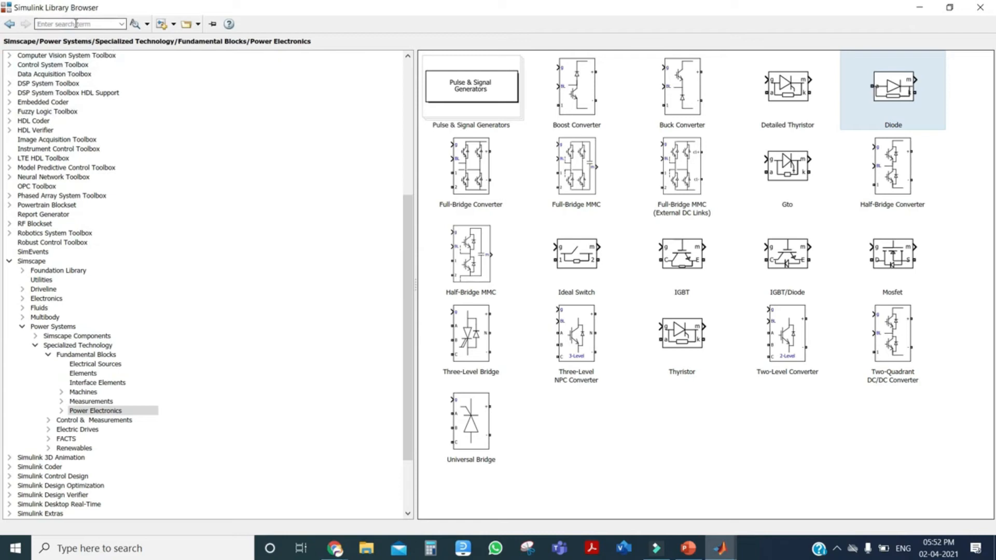
{"action": "type", "text": "pul"}
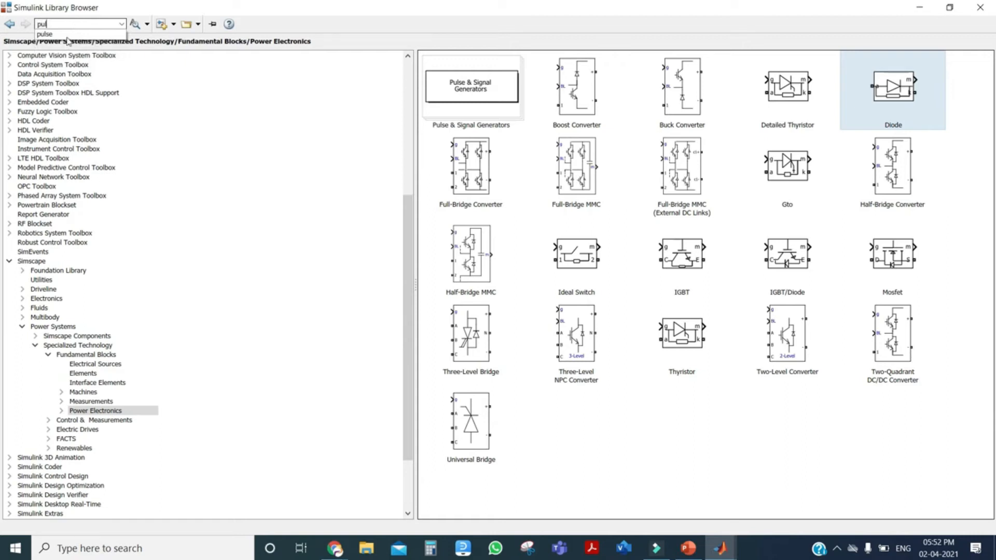
{"action": "left_click", "coordinate": [67, 36]}
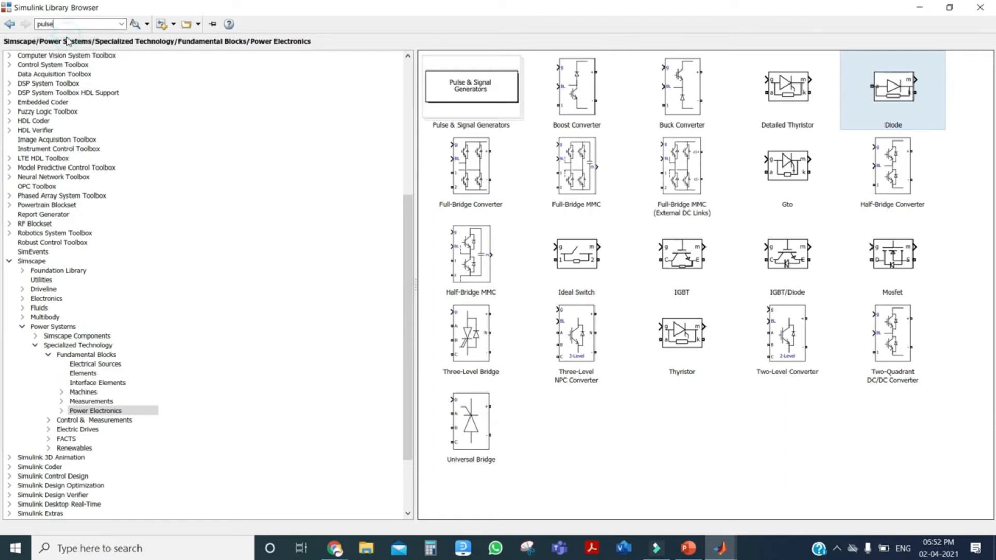
{"action": "left_click", "coordinate": [134, 24]}
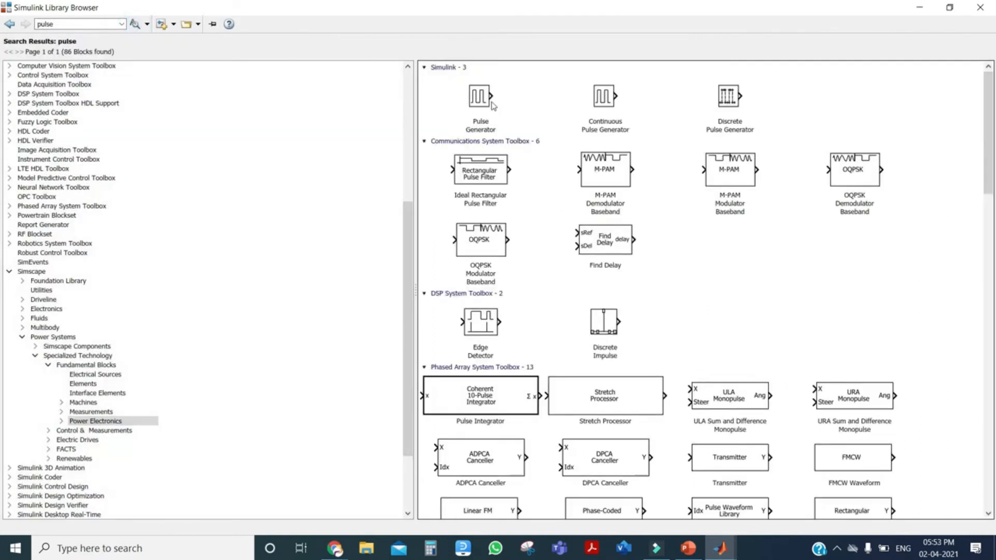
{"action": "right_click", "coordinate": [481, 97]}
{"action": "left_click", "coordinate": [530, 105]}
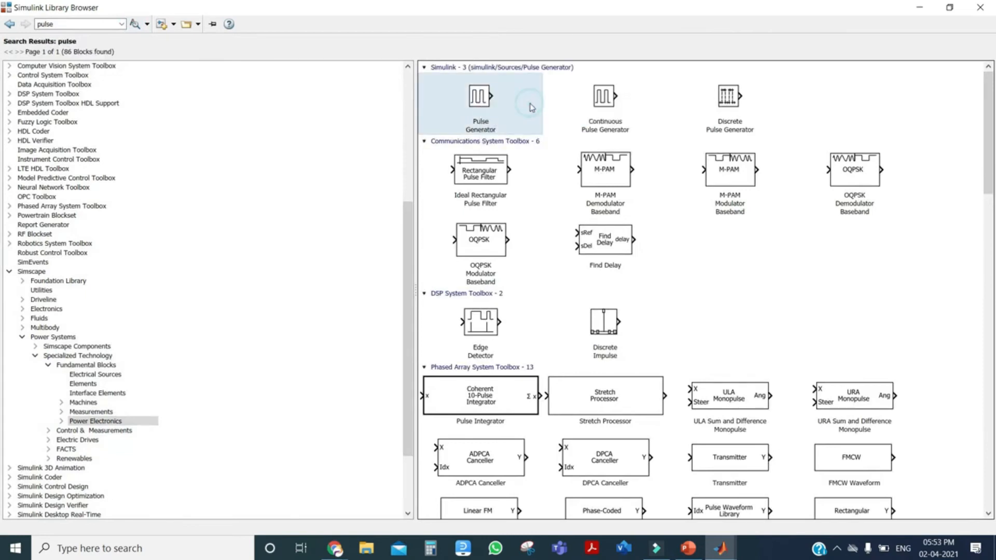
{"action": "left_click", "coordinate": [9, 24]}
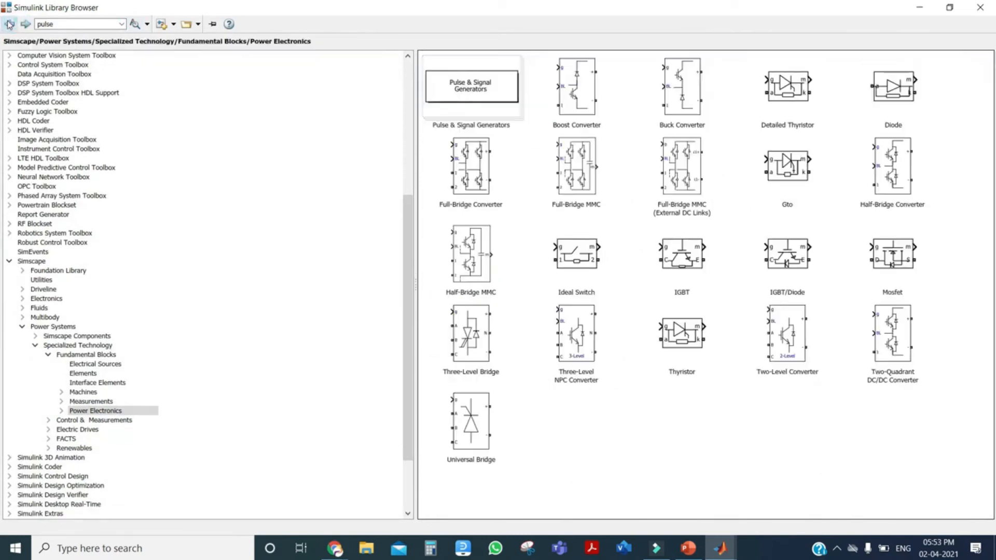
Close the library browser and spread the stacked blocks apart across the untitled model's canvas
{"action": "left_click", "coordinate": [980, 8]}
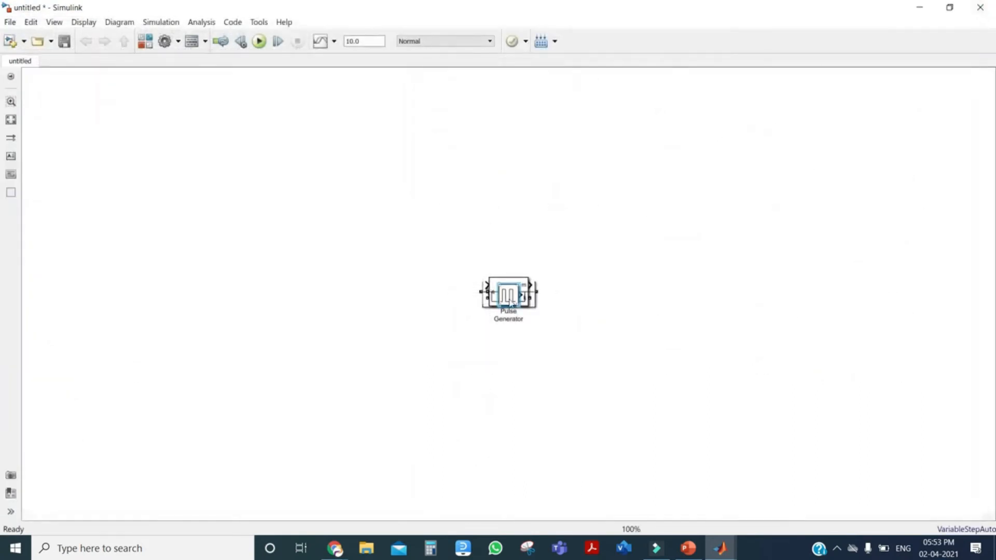
{"action": "left_click_drag", "start_coordinate": [511, 297], "coordinate": [380, 338]}
{"action": "left_click_drag", "start_coordinate": [511, 297], "coordinate": [478, 414]}
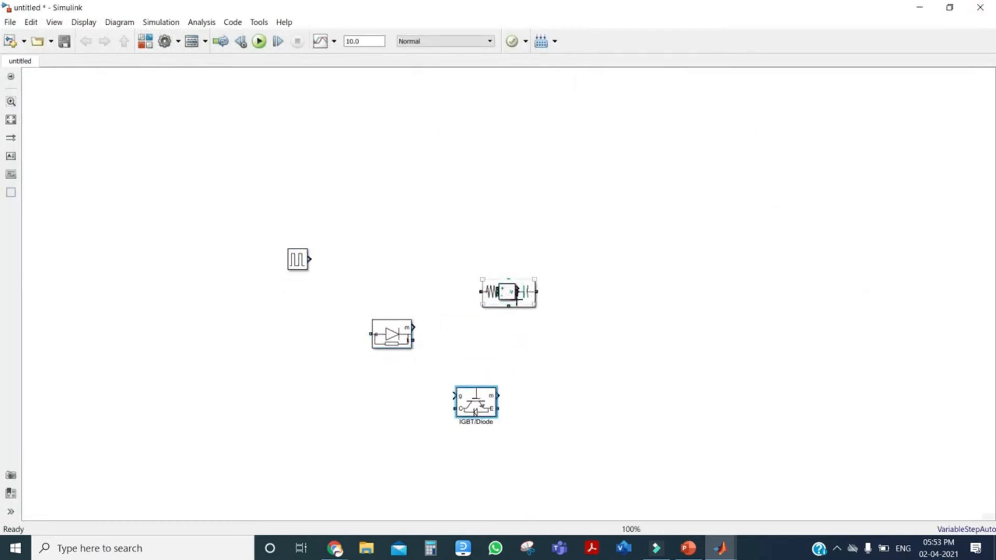
{"action": "left_click_drag", "start_coordinate": [508, 291], "coordinate": [522, 228]}
{"action": "left_click_drag", "start_coordinate": [514, 300], "coordinate": [608, 282]}
{"action": "left_click_drag", "start_coordinate": [523, 297], "coordinate": [297, 317]}
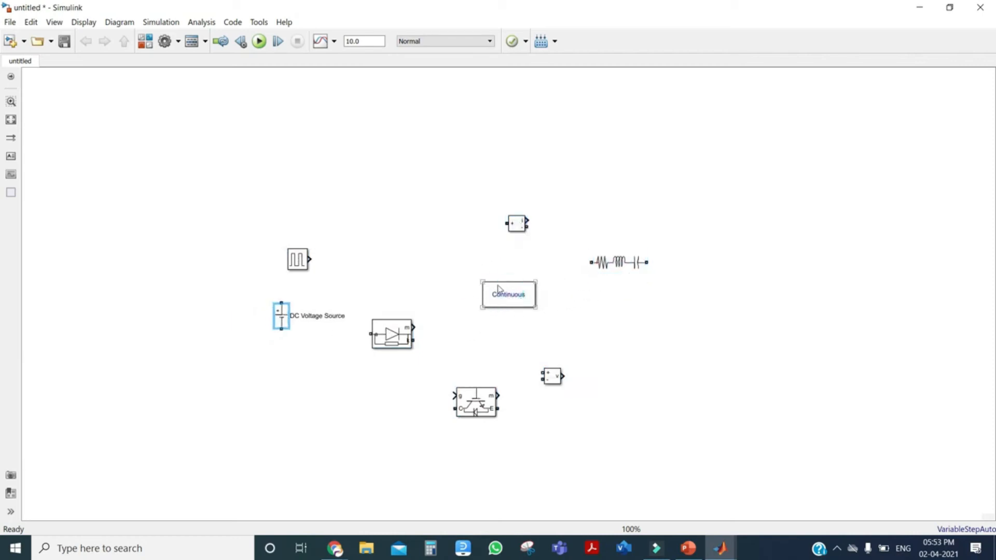
{"action": "left_click_drag", "start_coordinate": [500, 305], "coordinate": [222, 165]}
{"action": "left_click_drag", "start_coordinate": [297, 258], "coordinate": [409, 197]}
Change the Series RLC Branch to branch type L and apply the setting
{"action": "left_click", "coordinate": [622, 265]}
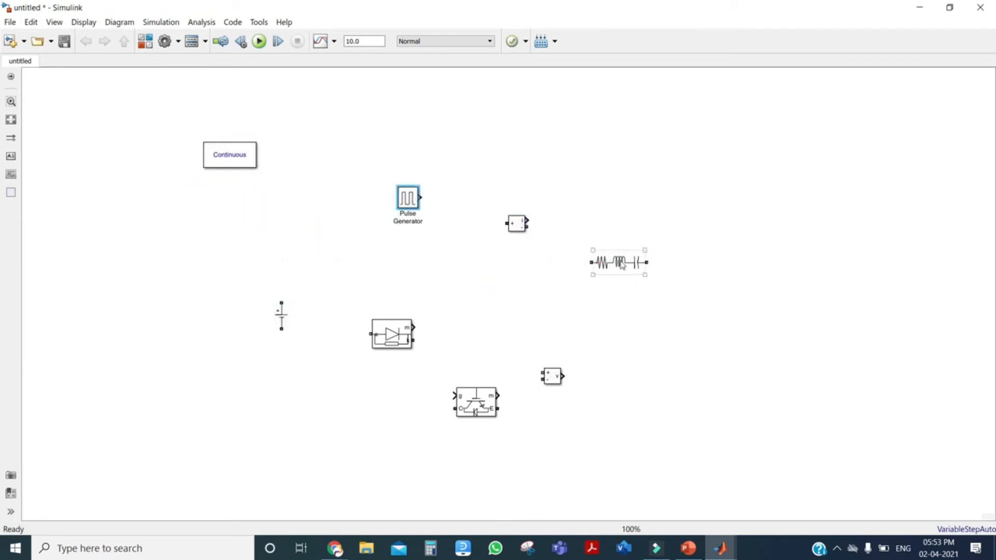
{"action": "double_click", "coordinate": [622, 264]}
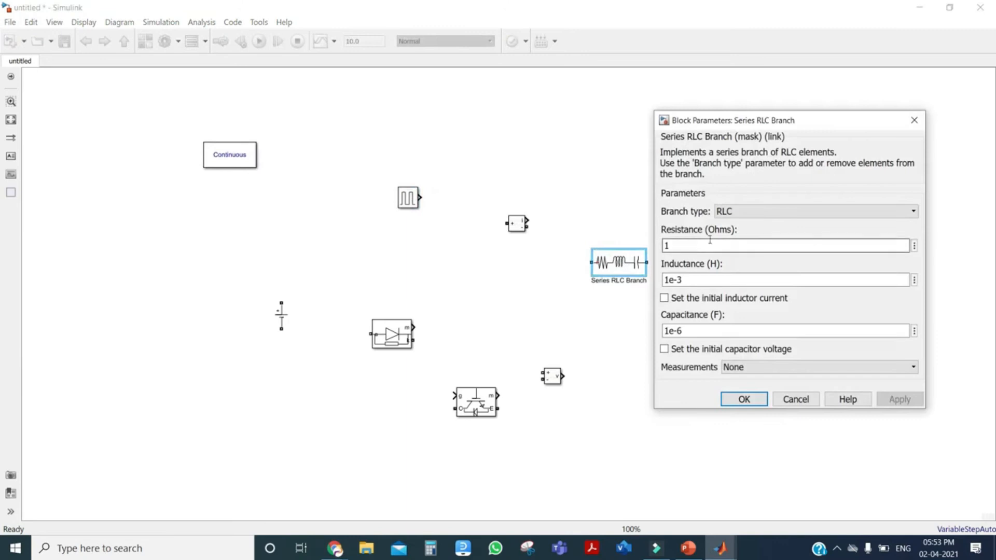
{"action": "left_click", "coordinate": [747, 211]}
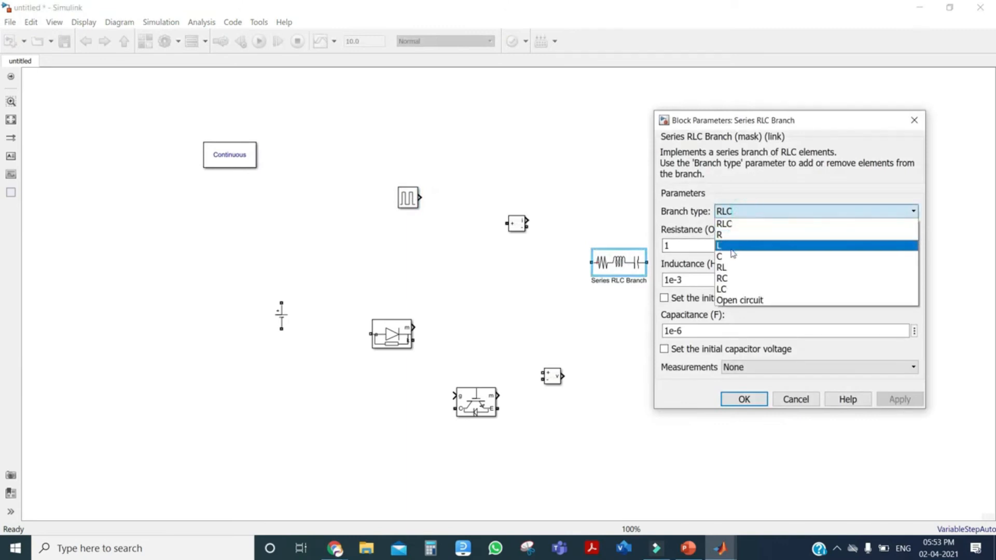
{"action": "left_click", "coordinate": [732, 246]}
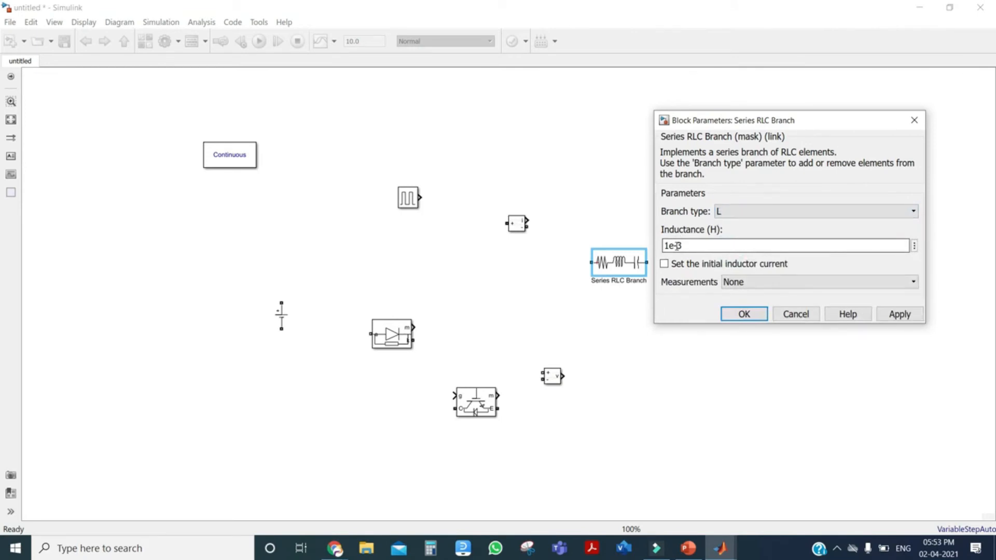
{"action": "double_click", "coordinate": [696, 245]}
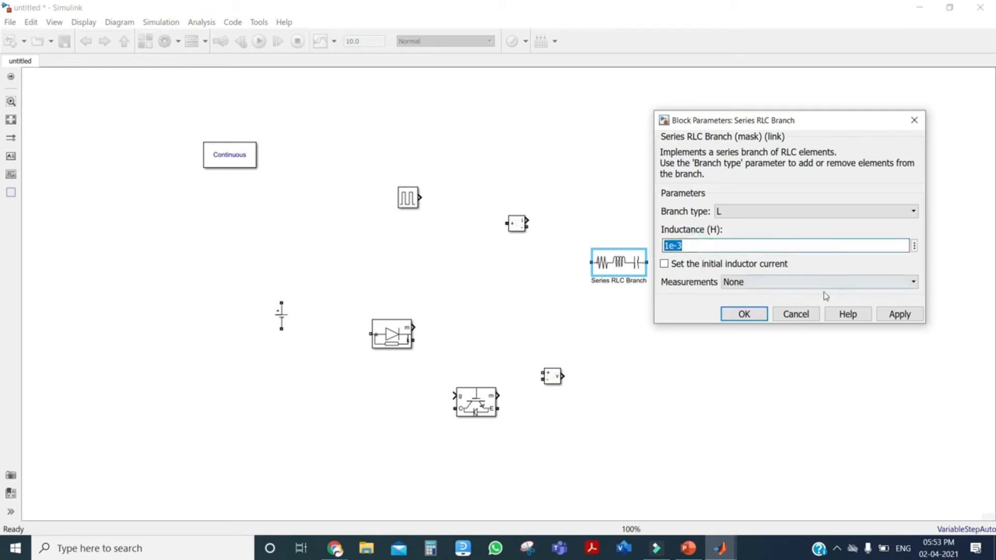
{"action": "left_click", "coordinate": [900, 315]}
{"action": "left_click", "coordinate": [742, 314]}
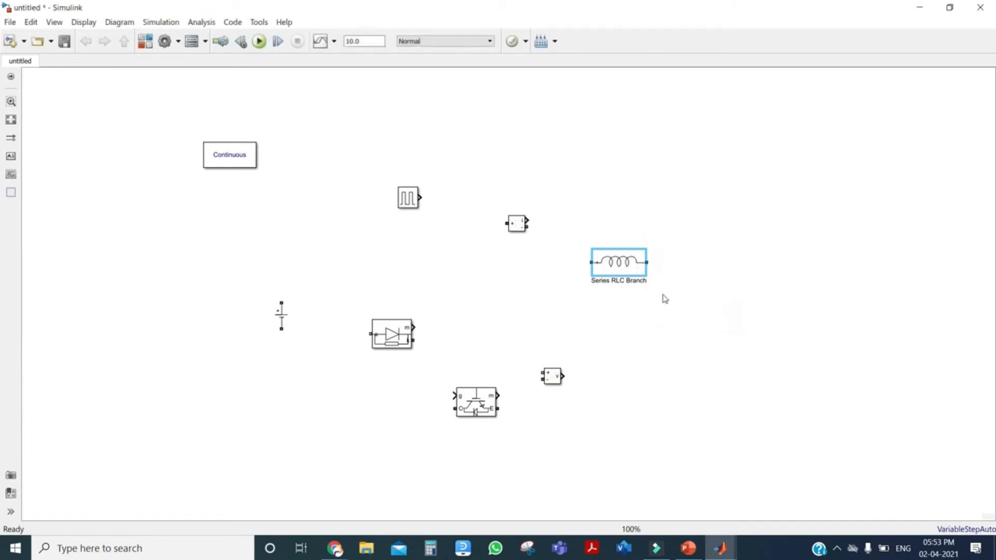
Duplicate the inductor branch below the original and make the copy branch type C with a capacitance of 437.5e-6 F
{"action": "left_click_drag", "start_coordinate": [628, 271], "coordinate": [669, 319]}
{"action": "double_click", "coordinate": [669, 319]}
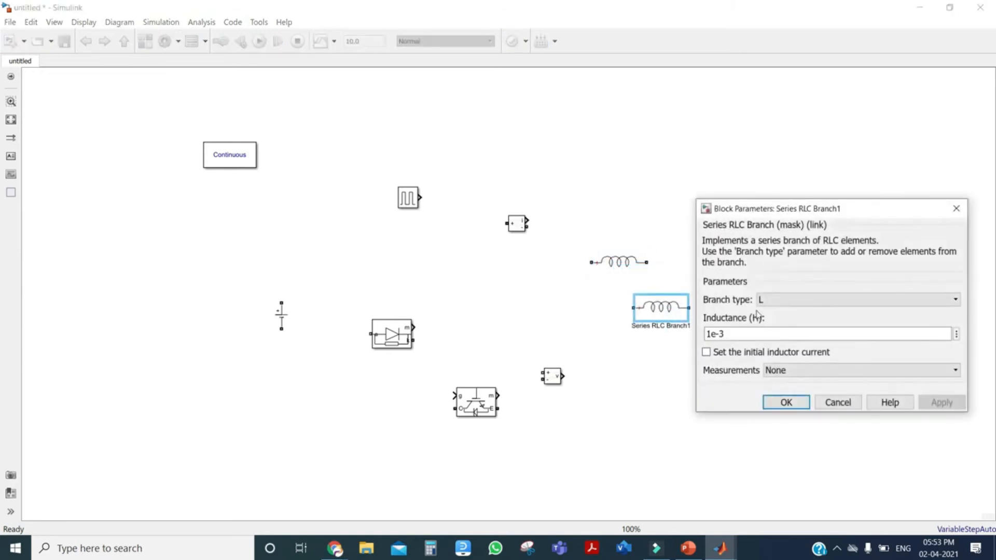
{"action": "left_click", "coordinate": [781, 300]}
{"action": "left_click", "coordinate": [780, 346]}
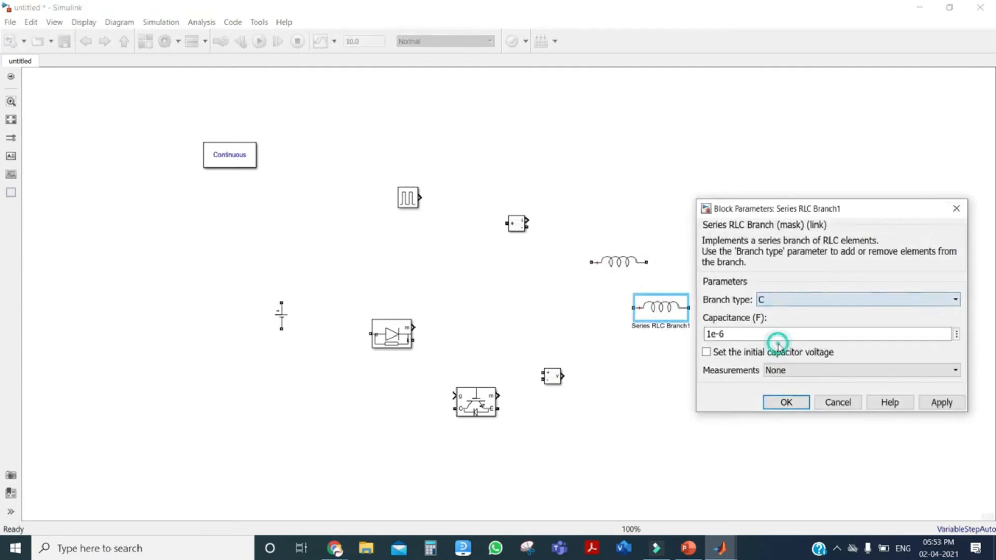
{"action": "double_click", "coordinate": [736, 333]}
{"action": "key", "text": "BackSpace"}
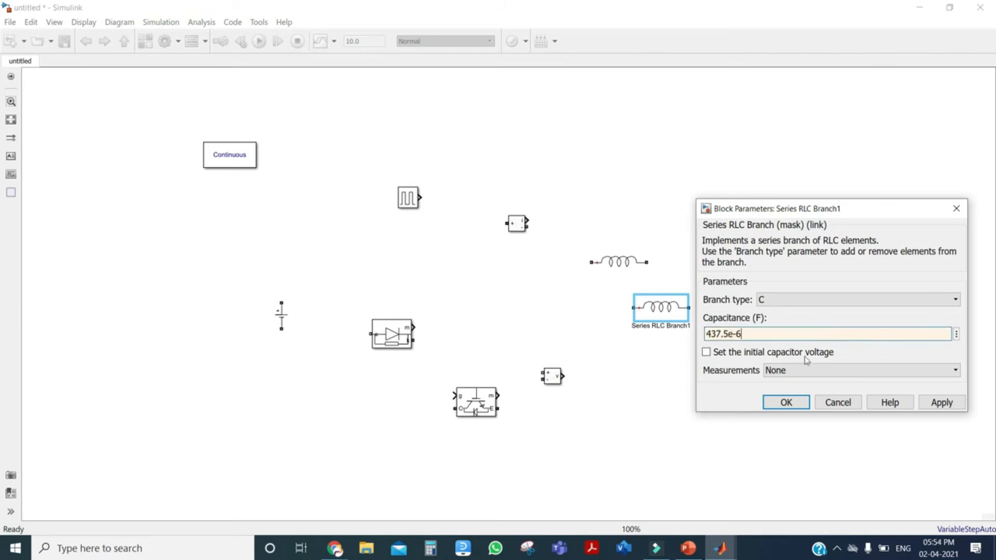
{"action": "left_click", "coordinate": [941, 402]}
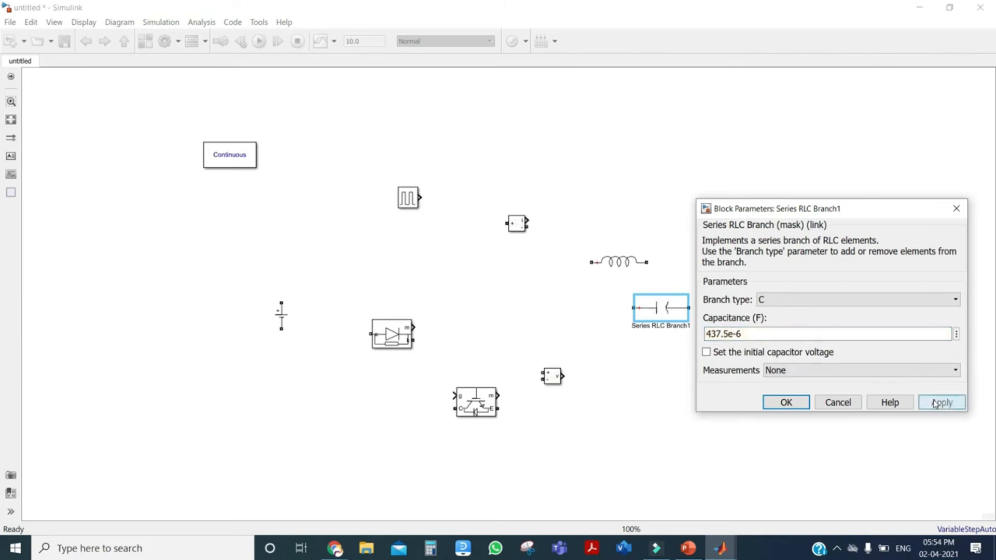
{"action": "left_click", "coordinate": [784, 402]}
Duplicate the capacitor branch and make the copy branch type R with a resistance of 16 ohms
{"action": "left_click_drag", "start_coordinate": [664, 319], "coordinate": [807, 363]}
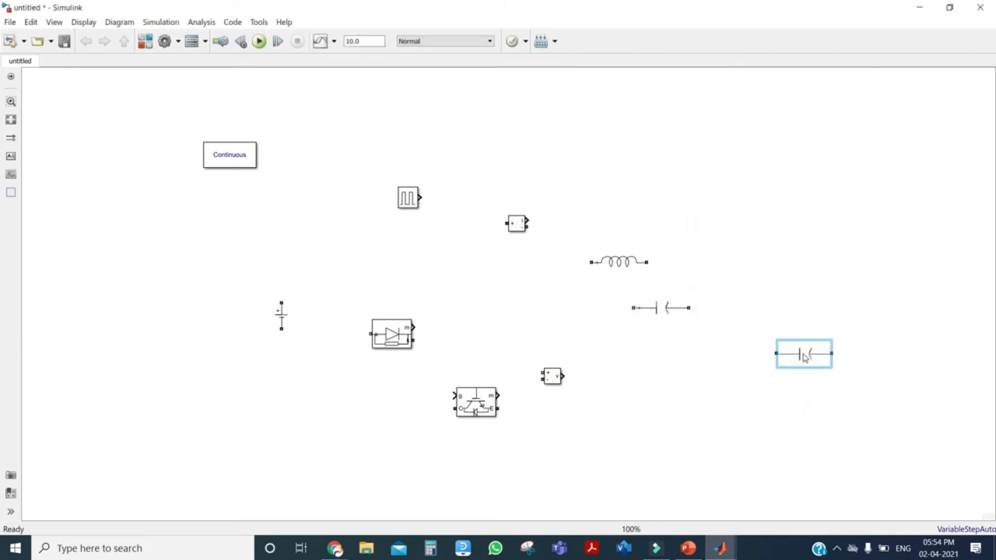
{"action": "double_click", "coordinate": [805, 357]}
{"action": "left_click", "coordinate": [654, 347]}
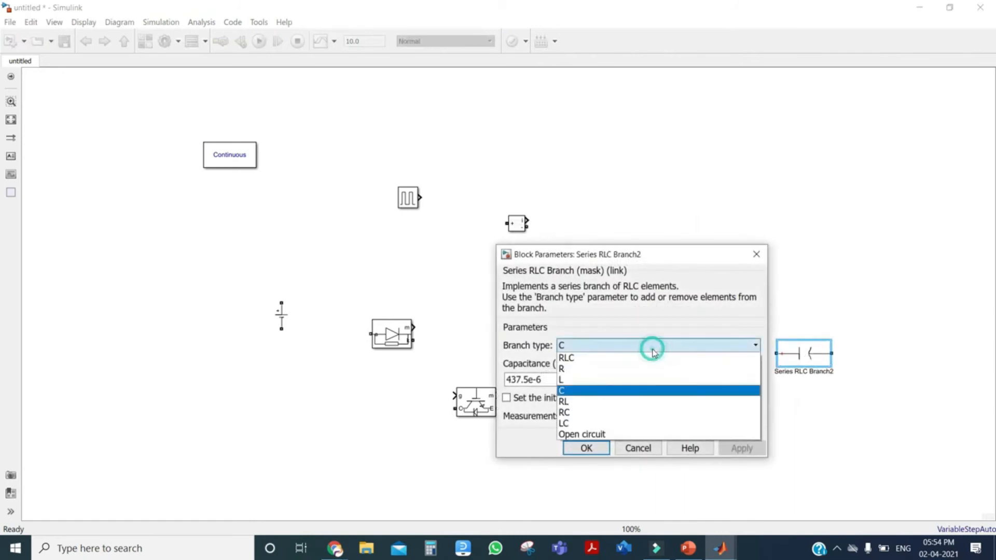
{"action": "left_click", "coordinate": [634, 372]}
{"action": "double_click", "coordinate": [566, 379]}
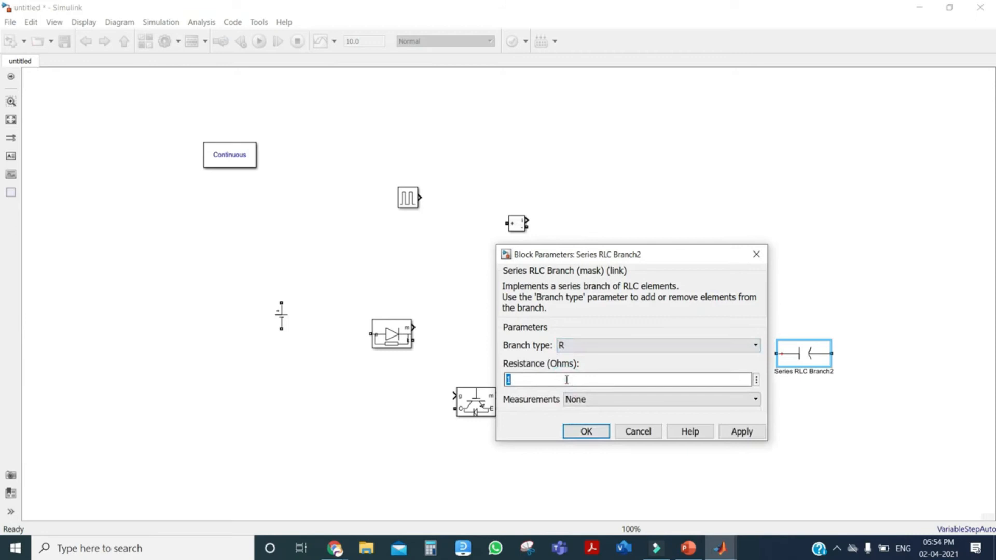
{"action": "type", "text": "16"}
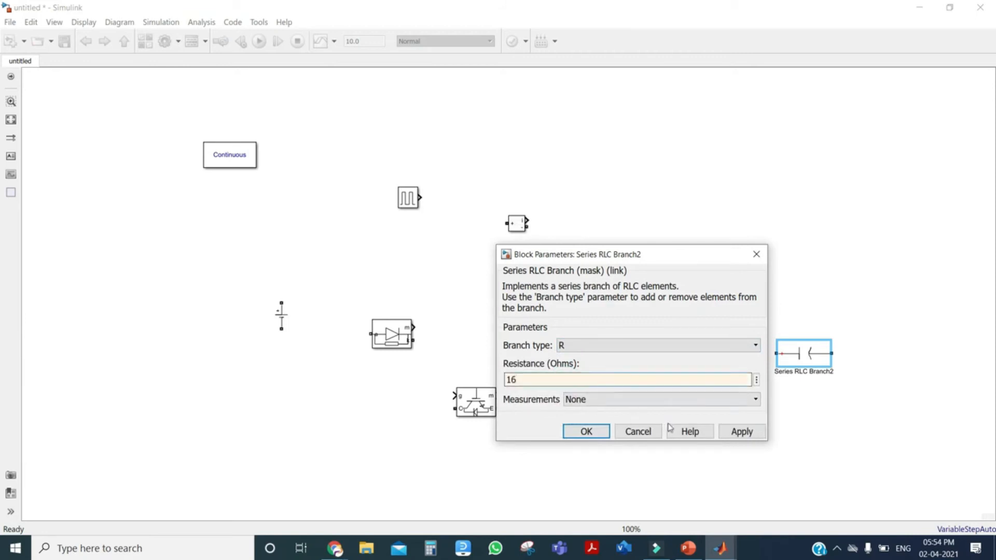
{"action": "left_click", "coordinate": [741, 432]}
{"action": "left_click", "coordinate": [587, 431]}
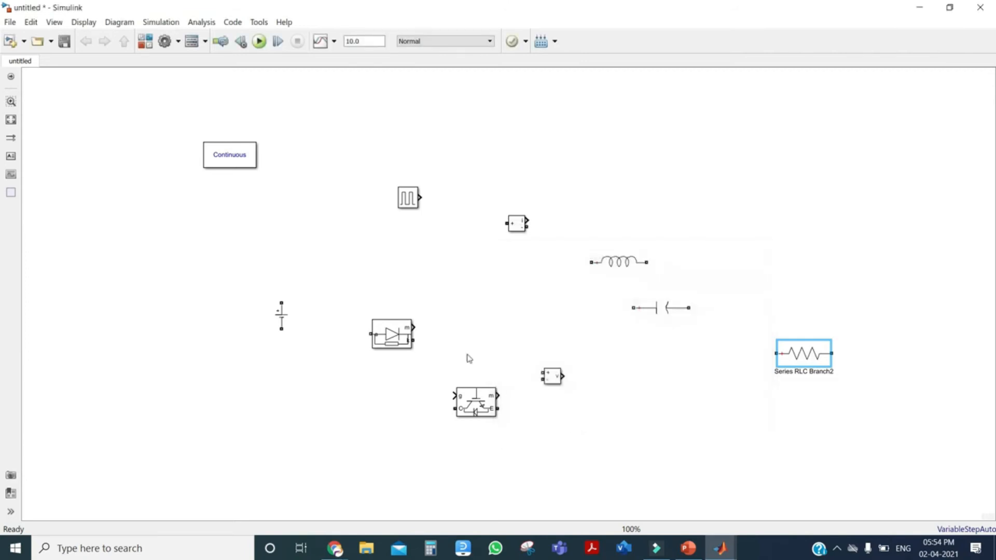
Turn off the measurement port on both the Diode and the IGBT/Diode blocks
{"action": "double_click", "coordinate": [402, 341]}
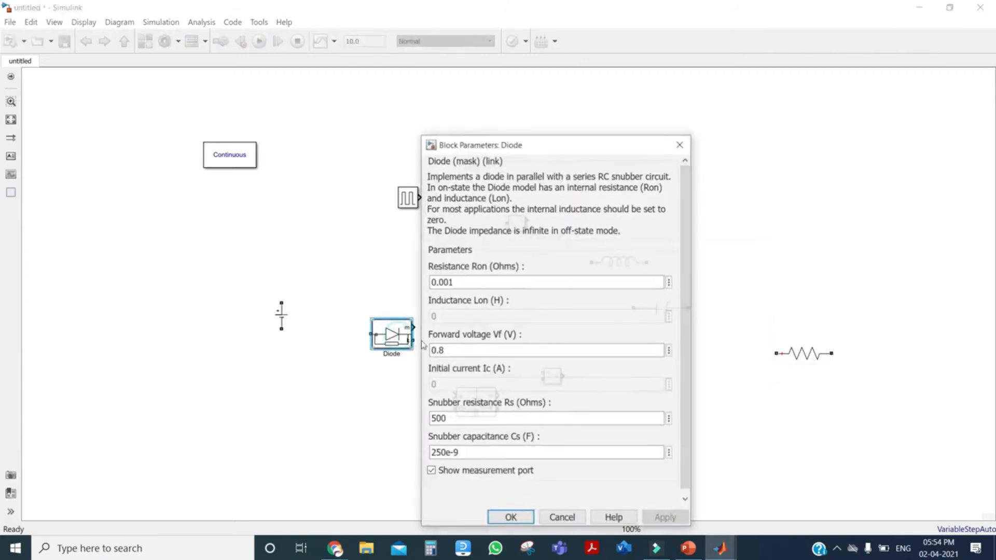
{"action": "left_click", "coordinate": [482, 477]}
{"action": "left_click", "coordinate": [666, 519]}
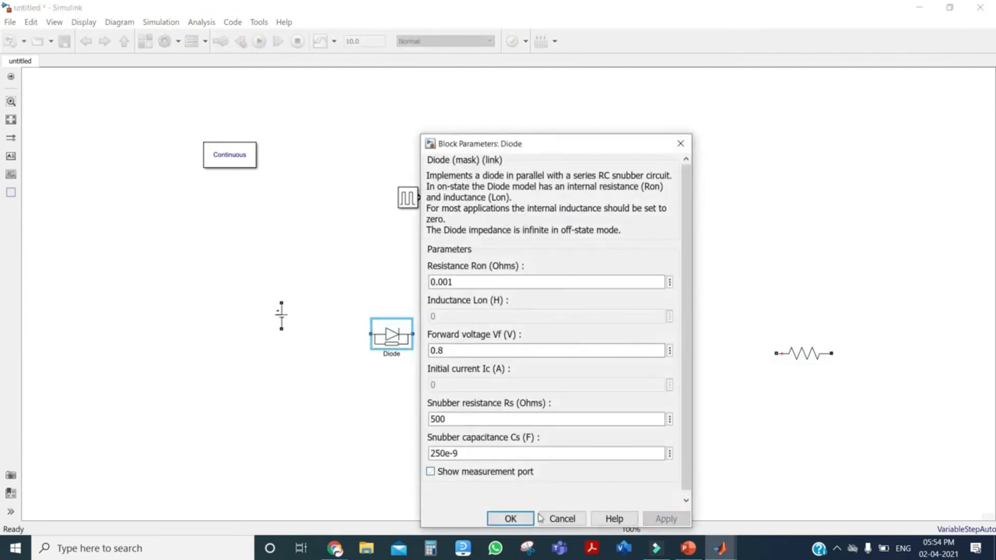
{"action": "left_click", "coordinate": [518, 519]}
{"action": "double_click", "coordinate": [488, 410]}
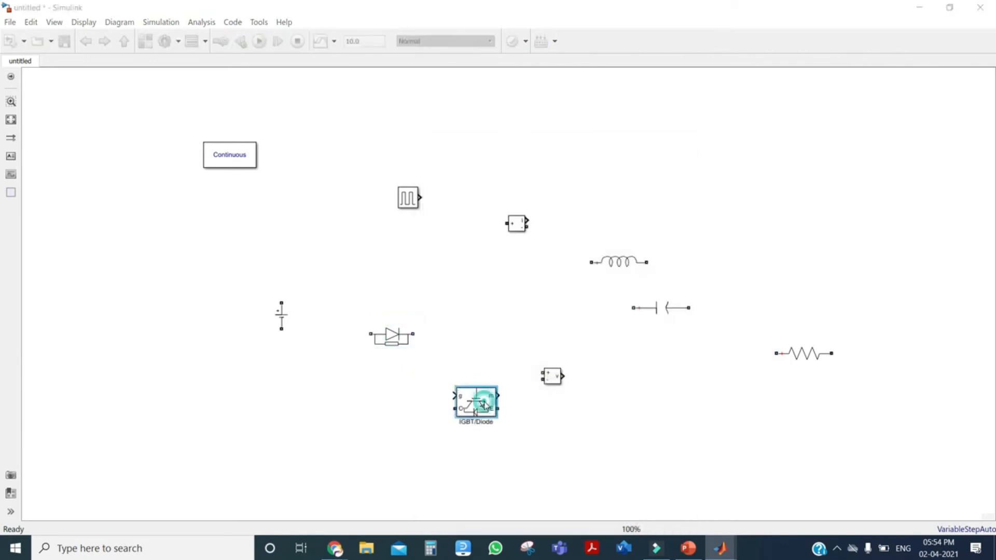
{"action": "left_click", "coordinate": [575, 466]}
{"action": "left_click", "coordinate": [748, 507]}
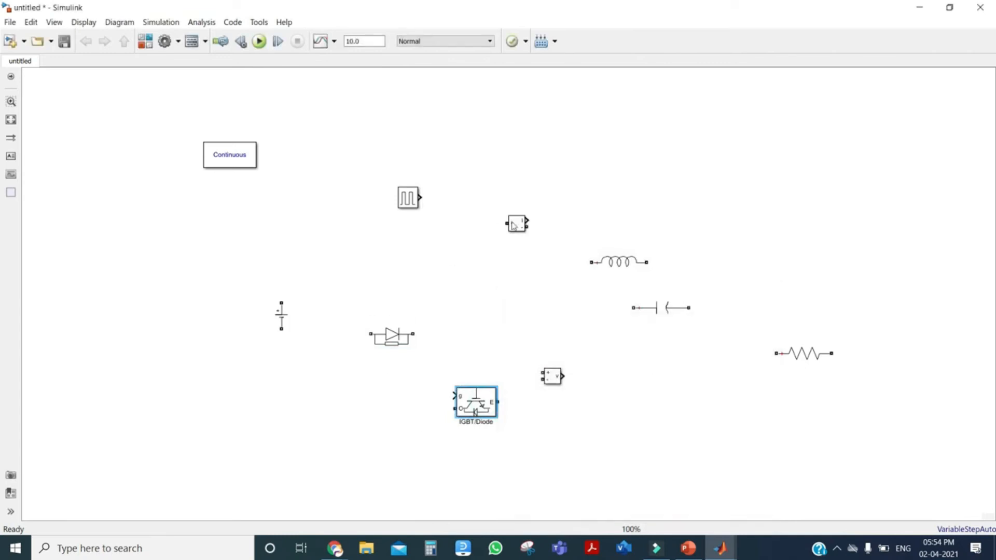
Connect the inductor to the DC Voltage Source's positive terminal and set the source amplitude to 12 V
{"action": "mouse_move", "coordinate": [619, 262]}
{"action": "left_mouse_down"}
{"action": "mouse_move", "coordinate": [389, 261]}
{"action": "mouse_move", "coordinate": [285, 282]}
{"action": "mouse_move", "coordinate": [281, 300]}
{"action": "left_mouse_up"}
{"action": "double_click", "coordinate": [281, 316]}
{"action": "double_click", "coordinate": [324, 329]}
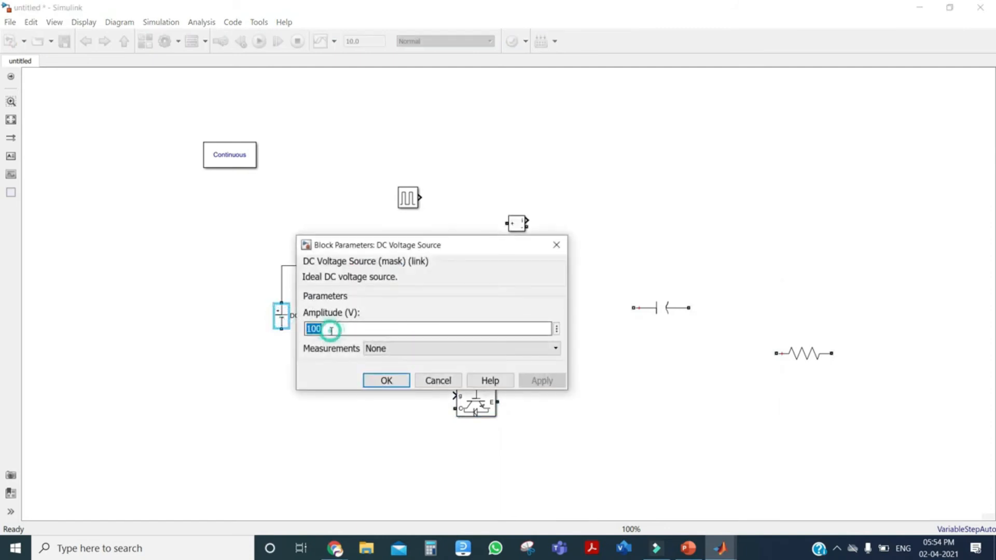
{"action": "type", "text": "12"}
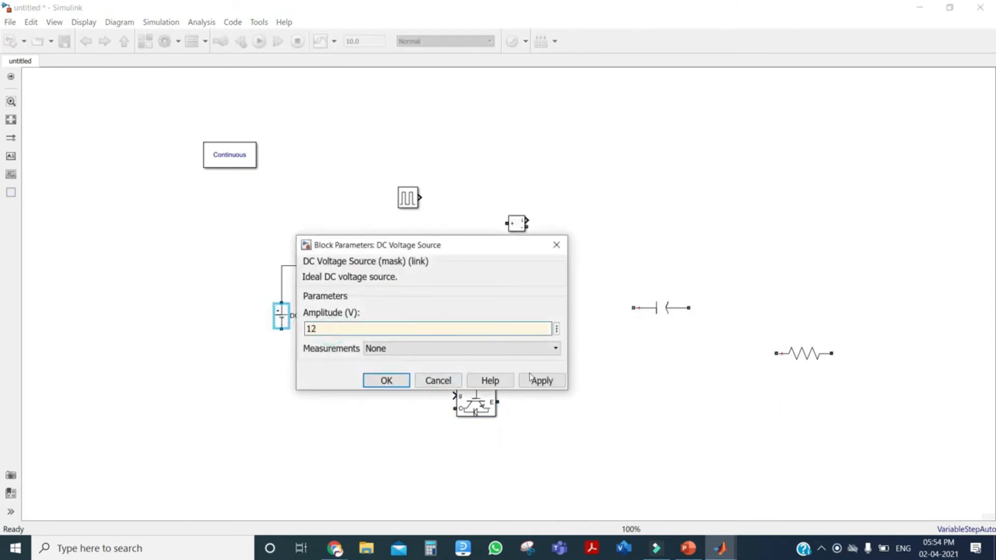
{"action": "left_click", "coordinate": [541, 381]}
{"action": "left_click", "coordinate": [386, 380]}
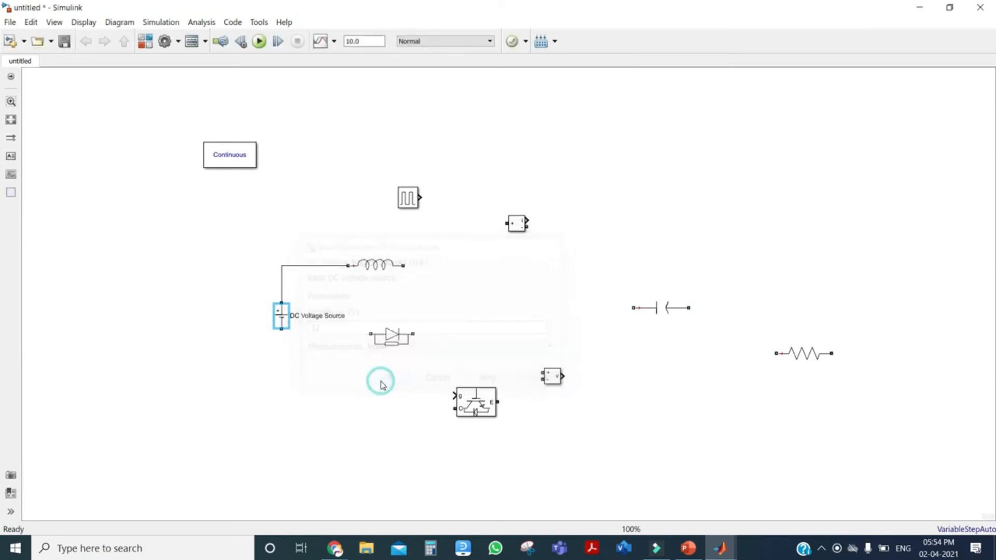
Move the Diode just above the capacitor, and place the IGBT/Diode between inductor and capacitor, rotated clockwise with its collector upward
{"action": "left_click", "coordinate": [392, 336]}
{"action": "left_click_drag", "start_coordinate": [391, 336], "coordinate": [661, 291]}
{"action": "left_click_drag", "start_coordinate": [474, 410], "coordinate": [477, 326]}
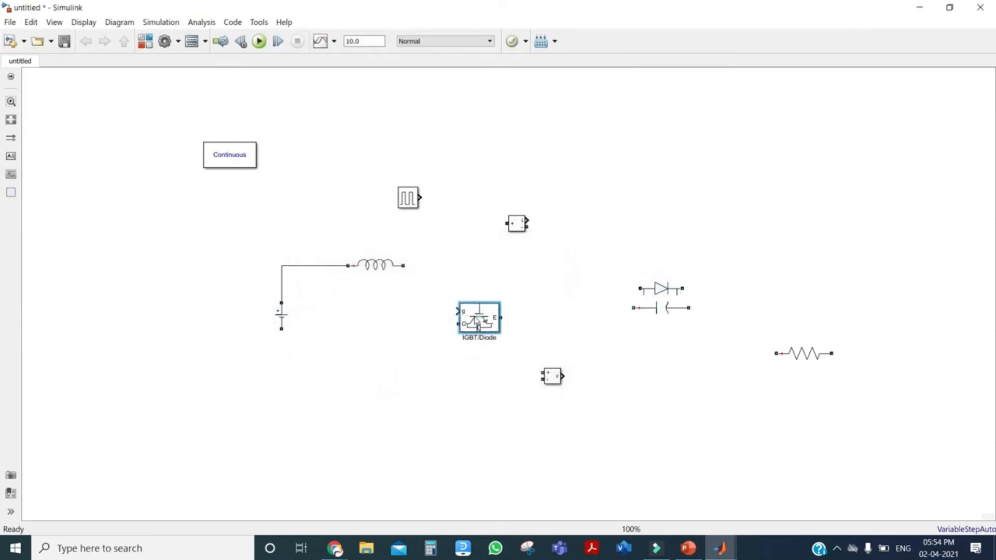
{"action": "key", "text": "ctrl+r"}
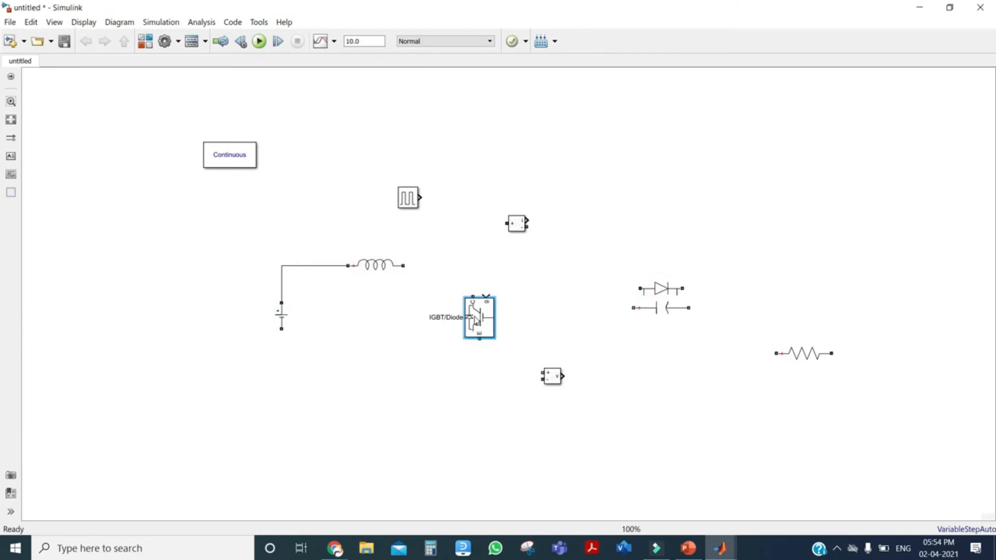
Wire the IGBT/Diode's collector to the inductor and its emitter to the source's negative terminal, and tidy the block and return line
{"action": "left_click_drag", "start_coordinate": [473, 295], "coordinate": [403, 266]}
{"action": "mouse_move", "coordinate": [481, 334]}
{"action": "left_mouse_down"}
{"action": "mouse_move", "coordinate": [438, 332]}
{"action": "mouse_move", "coordinate": [404, 371]}
{"action": "mouse_move", "coordinate": [286, 347]}
{"action": "mouse_move", "coordinate": [281, 329]}
{"action": "left_mouse_up"}
{"action": "left_click", "coordinate": [354, 346]}
{"action": "left_click_drag", "start_coordinate": [348, 346], "coordinate": [348, 381]}
{"action": "mouse_move", "coordinate": [434, 325]}
{"action": "left_mouse_down"}
{"action": "mouse_move", "coordinate": [433, 359]}
{"action": "mouse_move", "coordinate": [433, 342]}
{"action": "left_mouse_up"}
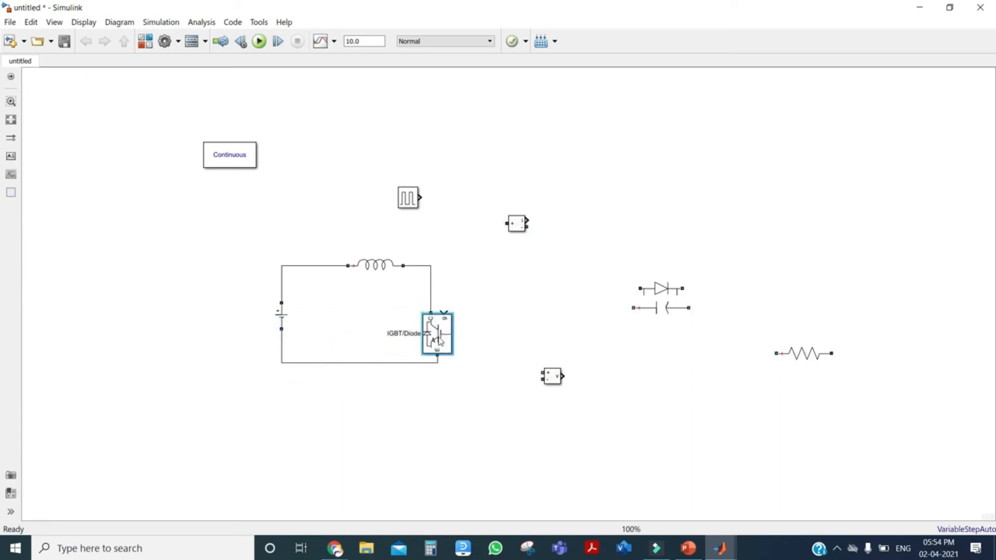
{"action": "left_click_drag", "start_coordinate": [350, 362], "coordinate": [349, 388]}
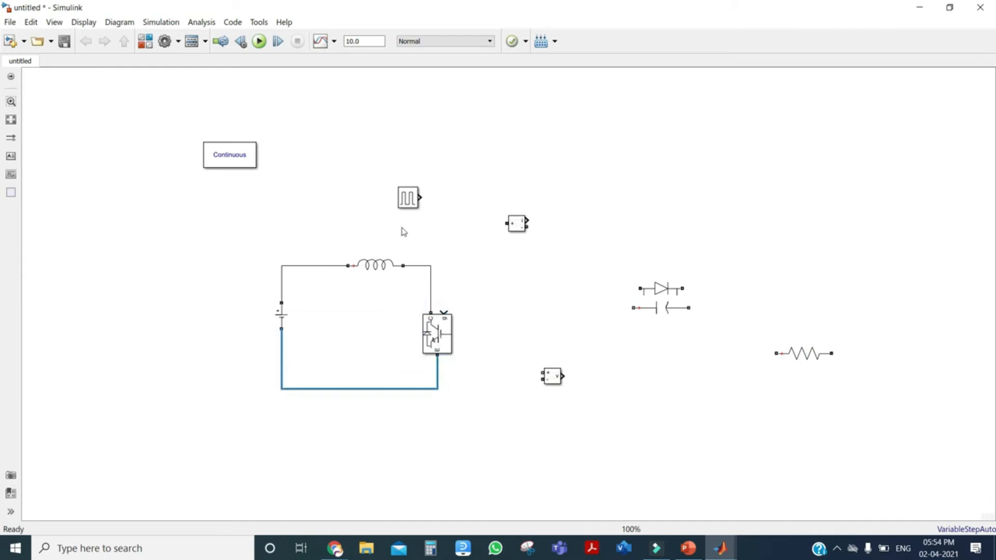
Place the Pulse Generator beside the IGBT/Diode, rotate it 180 degrees, and connect its output to the gate
{"action": "left_click_drag", "start_coordinate": [411, 203], "coordinate": [479, 300]}
{"action": "key", "text": "ctrl+r"}
{"action": "key", "text": "ctrl+r"}
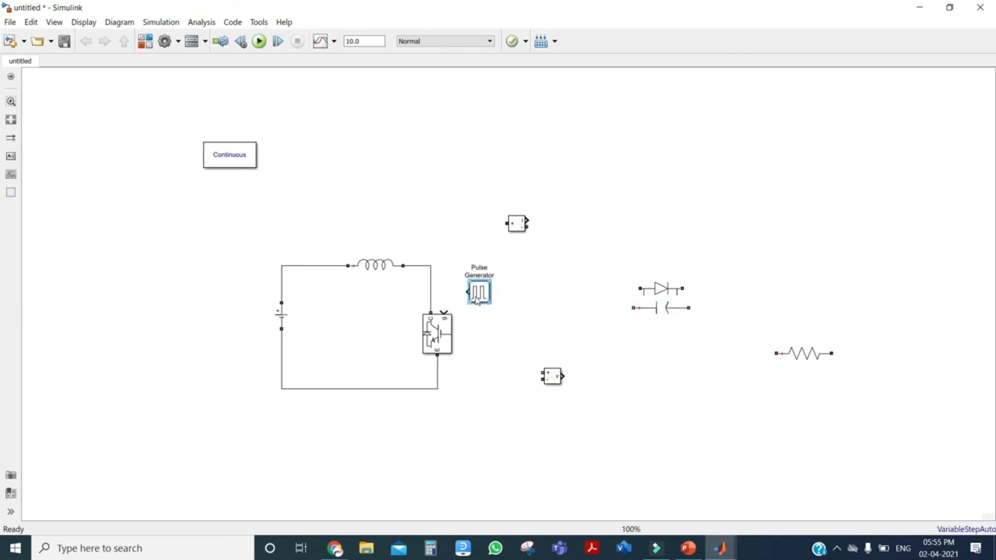
{"action": "left_click_drag", "start_coordinate": [466, 292], "coordinate": [442, 309]}
Set the Pulse Generator's period to 1/10000 s and its pulse width to 70 % of the period
{"action": "double_click", "coordinate": [479, 292]}
{"action": "double_click", "coordinate": [527, 399]}
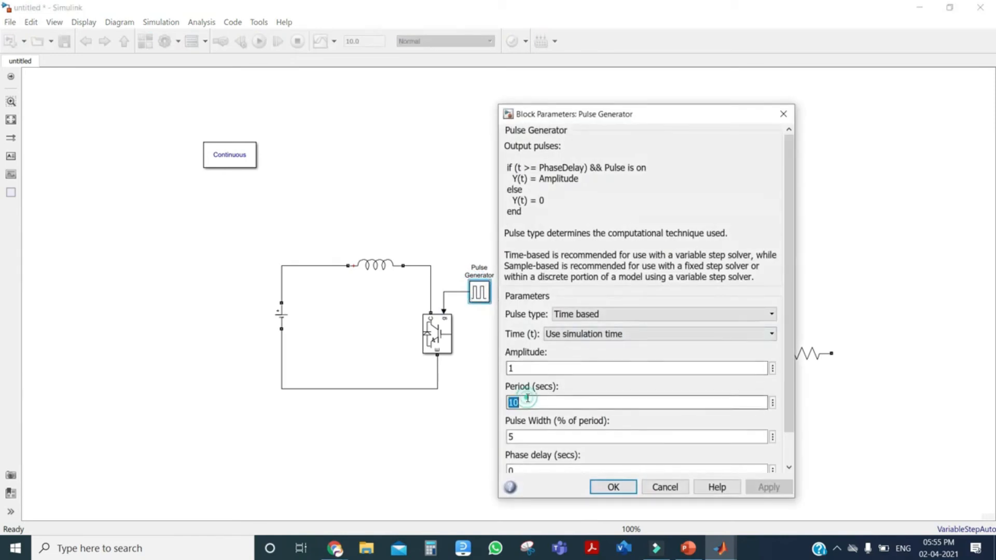
{"action": "key", "text": "BackSpace"}
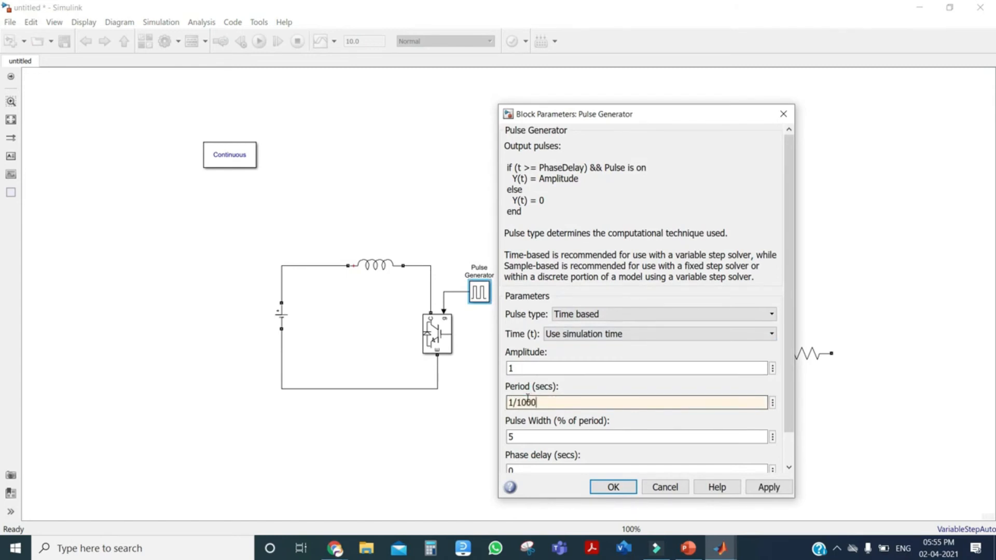
{"action": "type", "text": "1/10000"}
{"action": "double_click", "coordinate": [527, 439]}
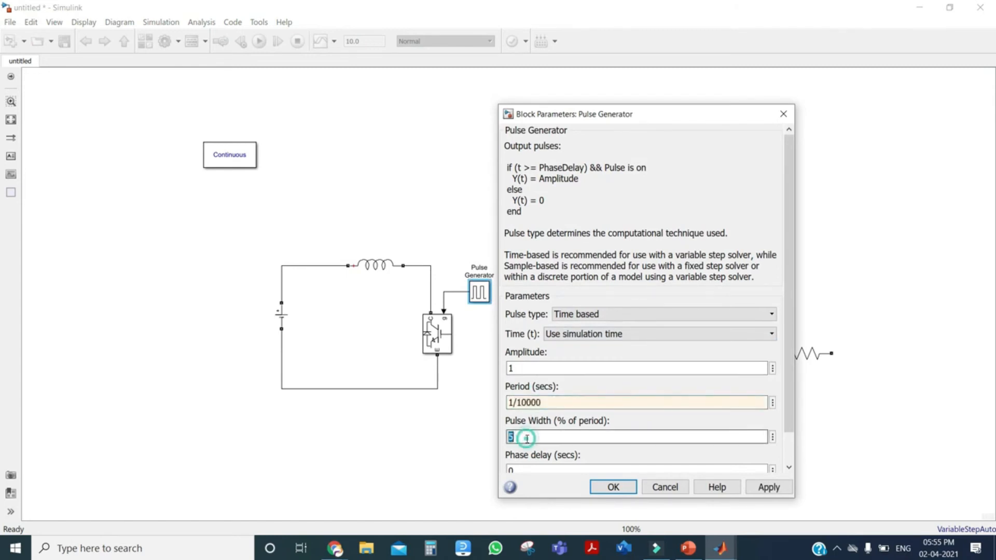
{"action": "type", "text": "70"}
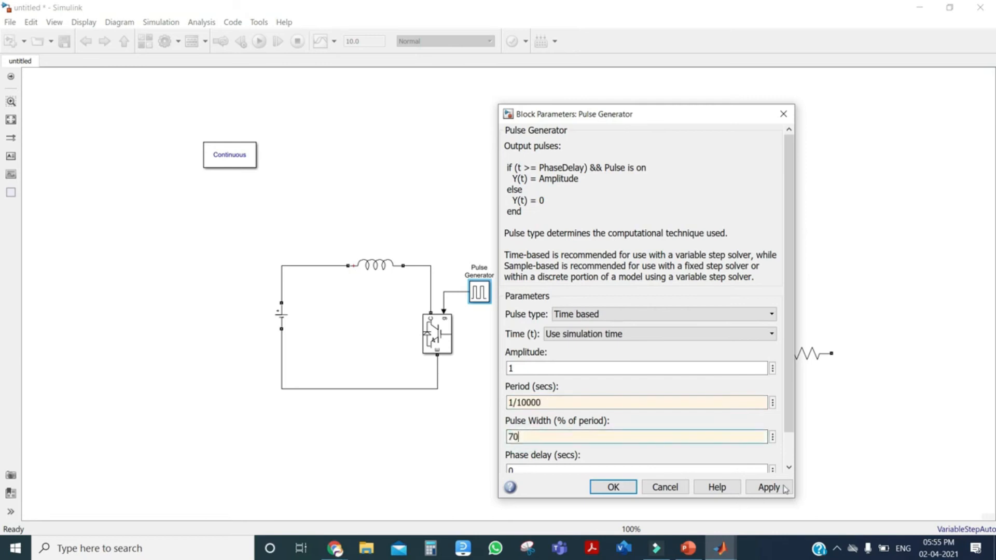
{"action": "left_click", "coordinate": [789, 468]}
{"action": "left_click", "coordinate": [789, 467]}
{"action": "left_click", "coordinate": [755, 489]}
{"action": "left_click", "coordinate": [629, 487]}
Move the inductor closer to the source and replace its line to the IGBT/Diode's collector with a series-connected Current Measurement block
{"action": "left_click_drag", "start_coordinate": [376, 265], "coordinate": [330, 263]}
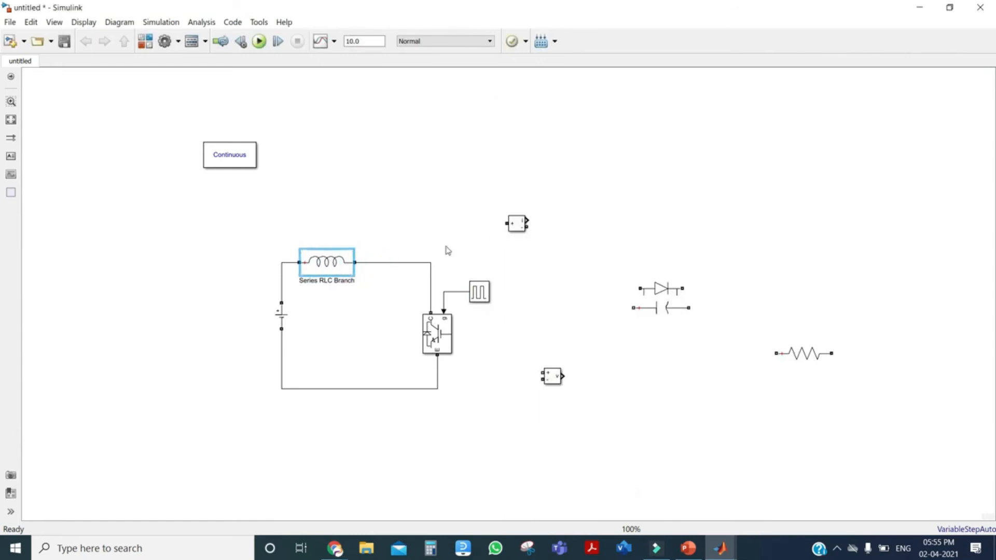
{"action": "left_click", "coordinate": [379, 263]}
{"action": "key", "text": "Delete"}
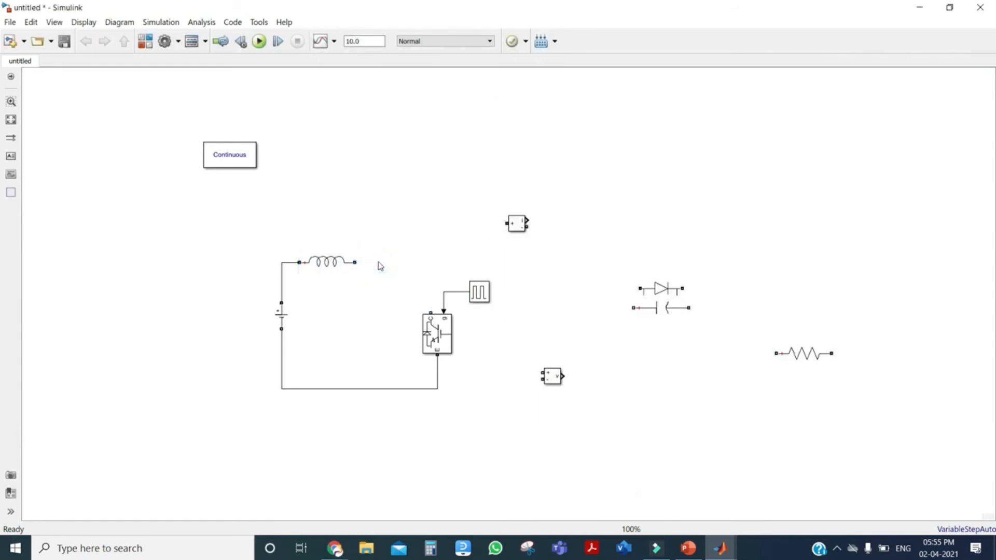
{"action": "mouse_move", "coordinate": [516, 224]}
{"action": "left_mouse_down"}
{"action": "mouse_move", "coordinate": [411, 272]}
{"action": "mouse_move", "coordinate": [386, 269]}
{"action": "mouse_move", "coordinate": [400, 264]}
{"action": "mouse_move", "coordinate": [430, 310]}
{"action": "left_mouse_up"}
Place the Diode beyond the IGBT/Diode and wire its anode to the node between the Current Measurement and the collector
{"action": "left_click_drag", "start_coordinate": [662, 289], "coordinate": [431, 266]}
{"action": "left_click", "coordinate": [557, 267]}
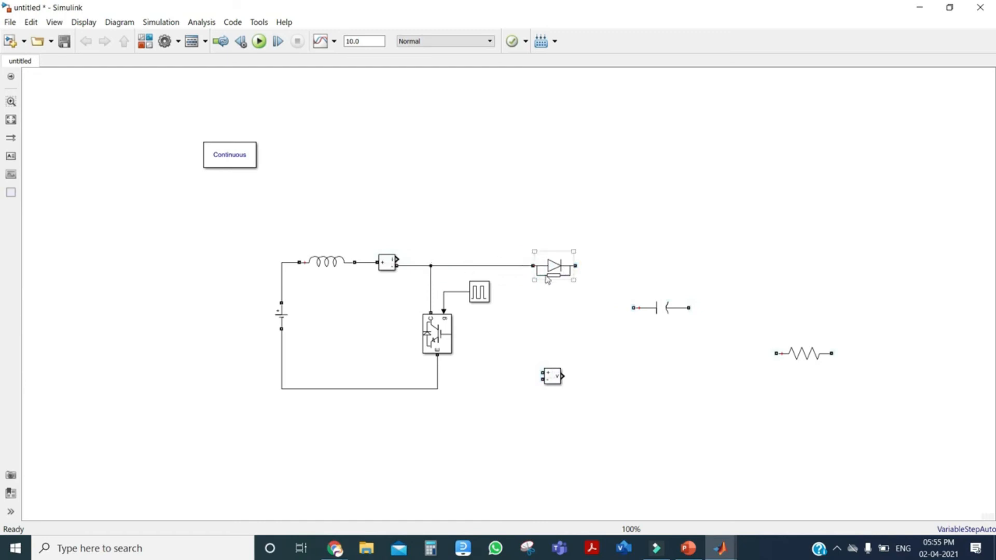
{"action": "left_click_drag", "start_coordinate": [547, 280], "coordinate": [525, 281]}
Rotate the capacitor and the load resistor upright, place them side by side past the Diode, and move the Voltage Measurement block lower
{"action": "left_click_drag", "start_coordinate": [551, 381], "coordinate": [561, 411]}
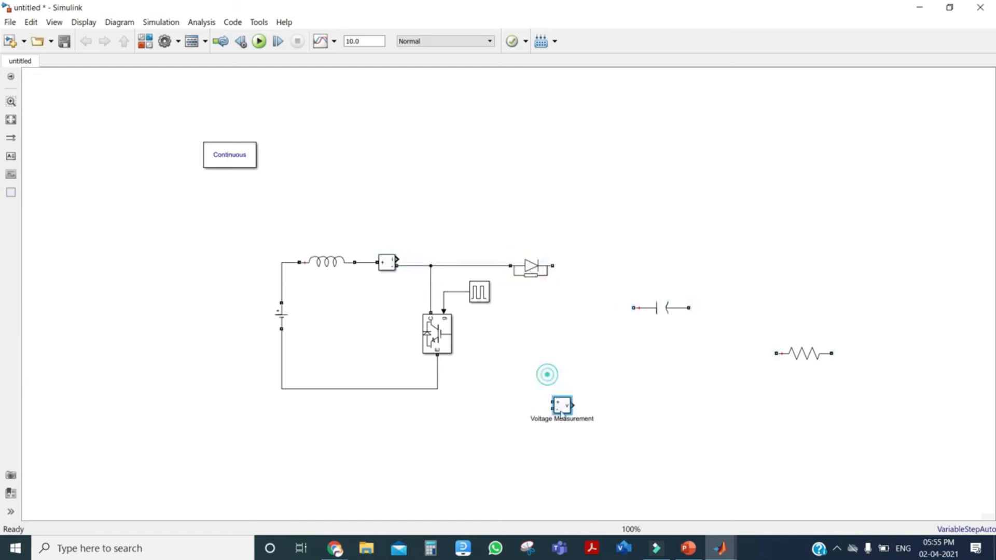
{"action": "left_click", "coordinate": [660, 309]}
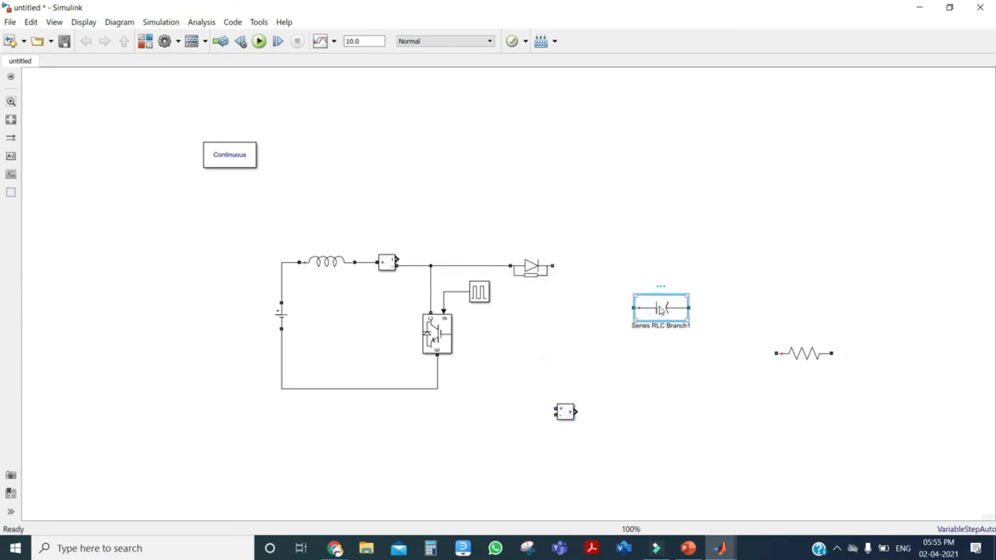
{"action": "key", "text": "ctrl+r"}
{"action": "left_click_drag", "start_coordinate": [660, 310], "coordinate": [614, 329]}
{"action": "left_click", "coordinate": [787, 355]}
{"action": "left_click_drag", "start_coordinate": [787, 355], "coordinate": [704, 332]}
{"action": "key", "text": "ctrl+r"}
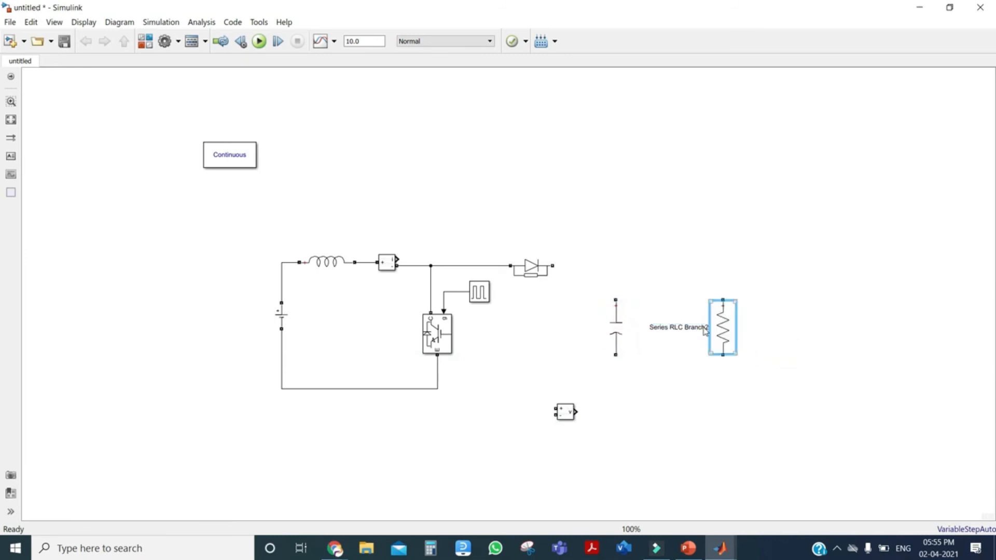
Wire the capacitor between the Diode's cathode and the return line, keeping the Voltage Measurement block clear of the wiring
{"action": "mouse_move", "coordinate": [616, 300]}
{"action": "left_mouse_down"}
{"action": "mouse_move", "coordinate": [600, 273]}
{"action": "mouse_move", "coordinate": [554, 266]}
{"action": "left_mouse_up"}
{"action": "mouse_move", "coordinate": [615, 354]}
{"action": "left_mouse_down"}
{"action": "mouse_move", "coordinate": [487, 406]}
{"action": "mouse_move", "coordinate": [433, 394]}
{"action": "mouse_move", "coordinate": [434, 382]}
{"action": "mouse_move", "coordinate": [434, 392]}
{"action": "left_mouse_up"}
{"action": "left_click_drag", "start_coordinate": [562, 413], "coordinate": [553, 389]}
{"action": "left_click", "coordinate": [563, 426]}
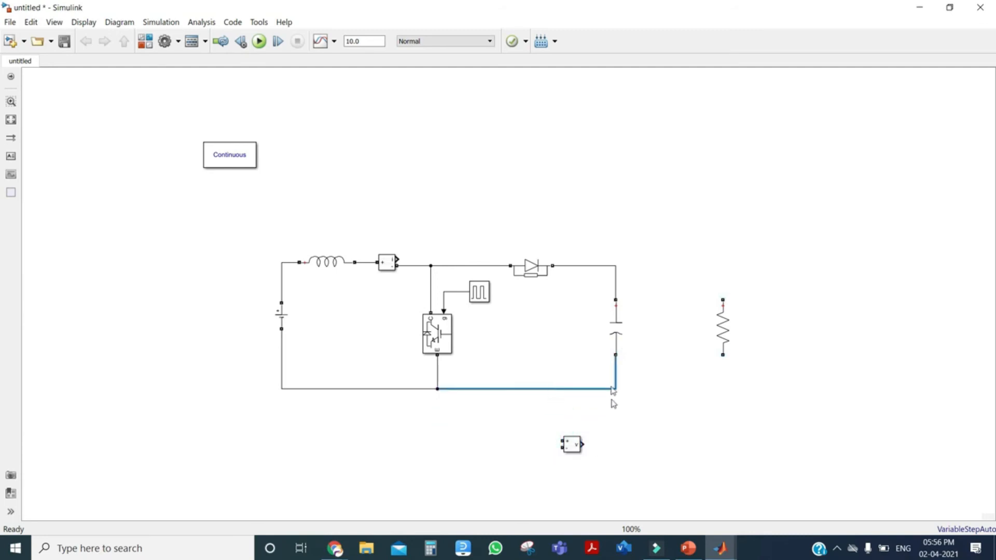
{"action": "left_click_drag", "start_coordinate": [616, 332], "coordinate": [606, 332]}
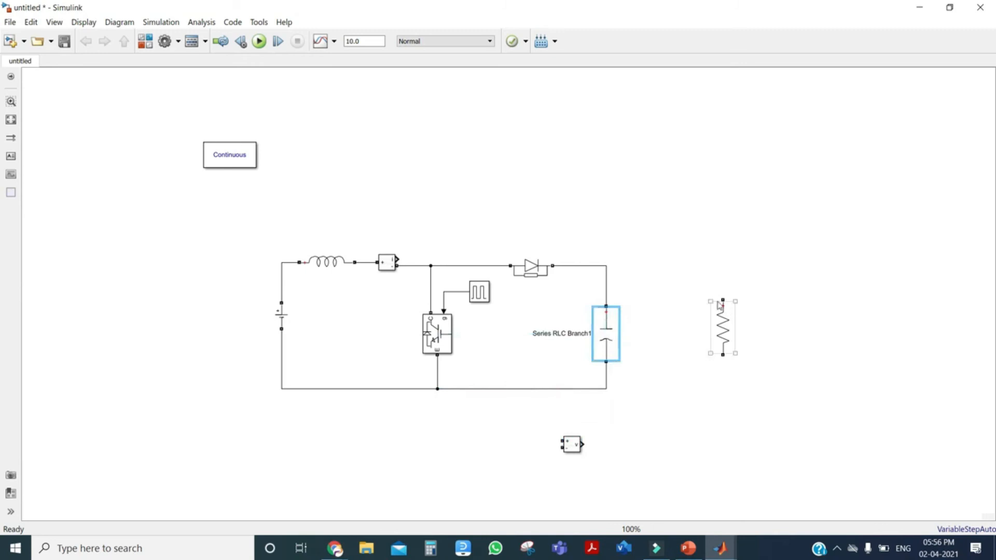
Wire the load resistor in parallel with the capacitor, and connect the Voltage Measurement block across the capacitor
{"action": "mouse_move", "coordinate": [721, 296]}
{"action": "left_mouse_down"}
{"action": "mouse_move", "coordinate": [589, 263]}
{"action": "mouse_move", "coordinate": [606, 266]}
{"action": "left_mouse_up"}
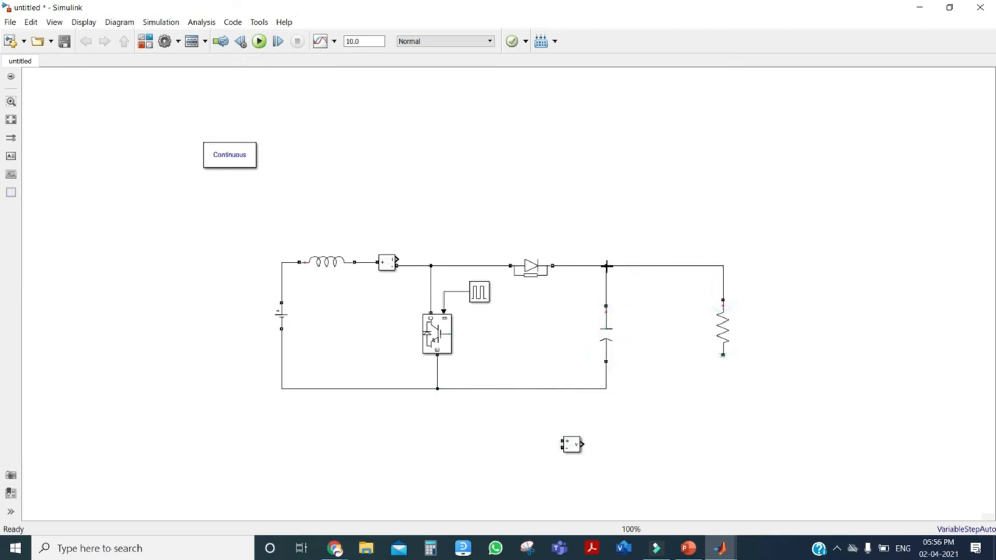
{"action": "left_click_drag", "start_coordinate": [725, 355], "coordinate": [605, 388]}
{"action": "mouse_move", "coordinate": [572, 445]}
{"action": "left_mouse_down"}
{"action": "mouse_move", "coordinate": [651, 327]}
{"action": "mouse_move", "coordinate": [629, 325]}
{"action": "mouse_move", "coordinate": [606, 285]}
{"action": "left_mouse_up"}
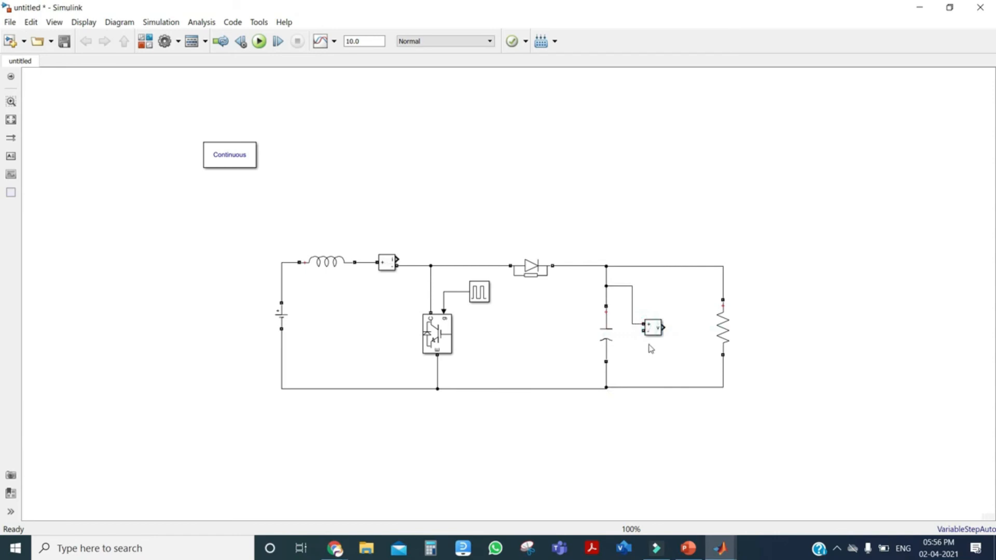
{"action": "left_click_drag", "start_coordinate": [643, 332], "coordinate": [606, 376]}
Add a Scope block from Simulink/Sinks in the empty area above the circuit
{"action": "double_click", "coordinate": [477, 144]}
{"action": "type", "text": "scopr"}
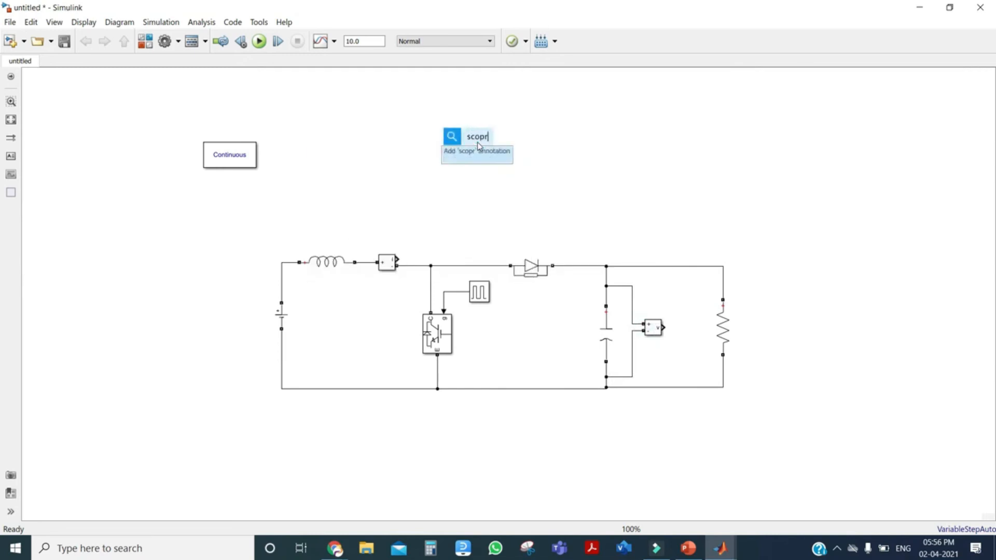
{"action": "key", "text": "BackSpace"}
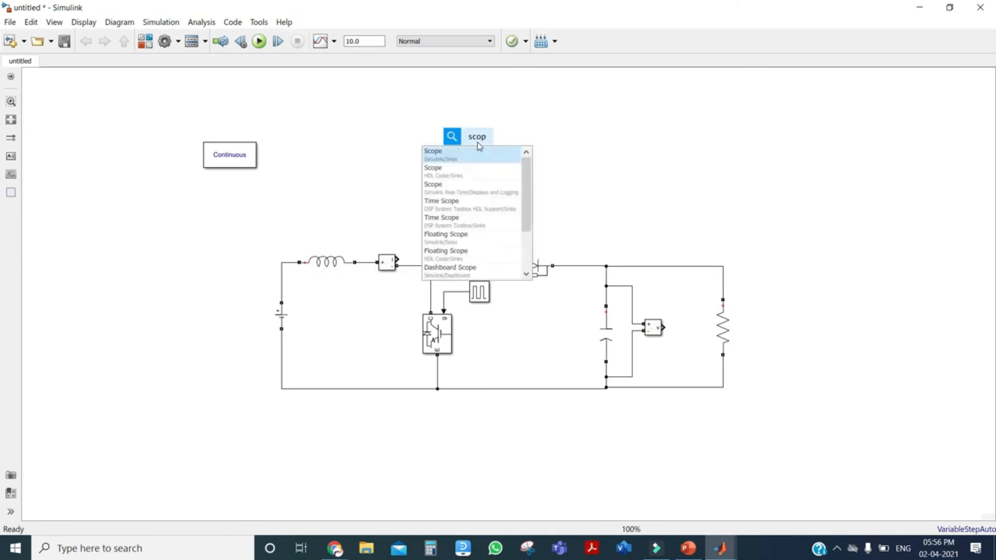
{"action": "key", "text": "Return"}
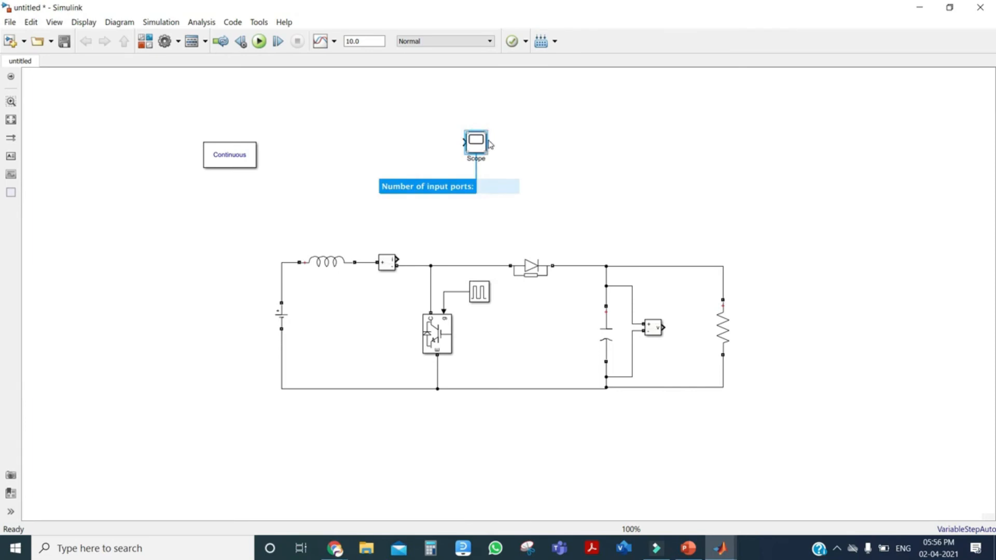
Set the Scope's number of input ports to 3
{"action": "double_click", "coordinate": [487, 143]}
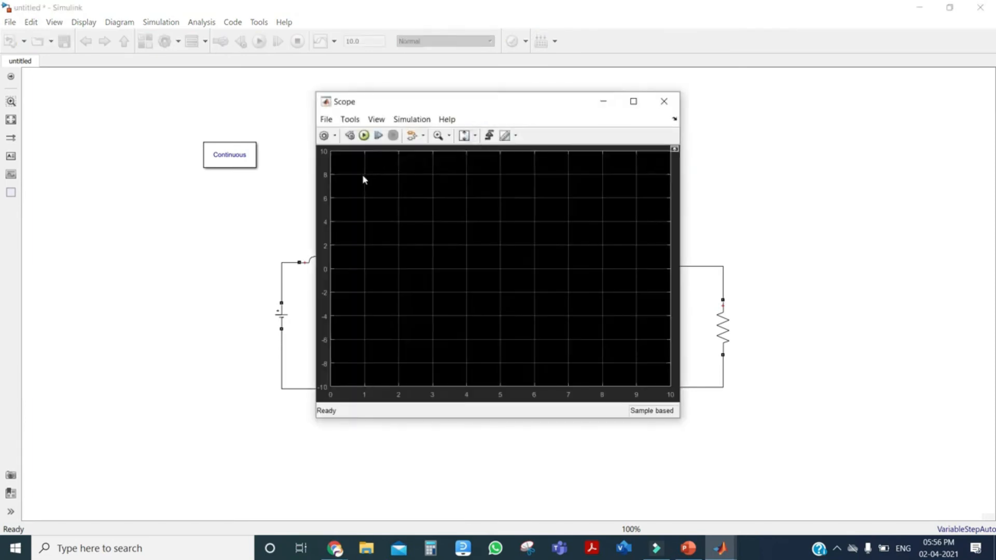
{"action": "left_click", "coordinate": [334, 136]}
{"action": "left_click", "coordinate": [328, 156]}
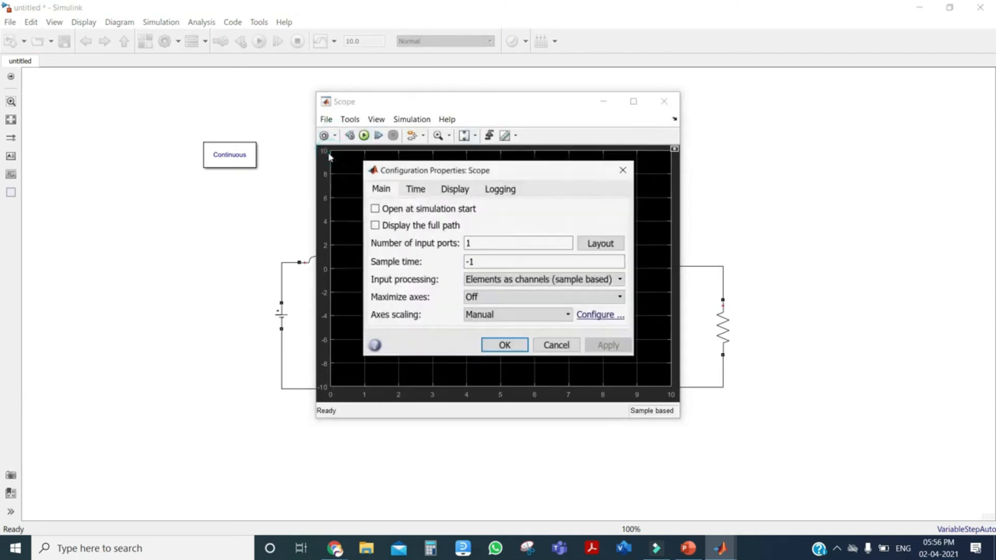
{"action": "double_click", "coordinate": [477, 243]}
{"action": "type", "text": "3"}
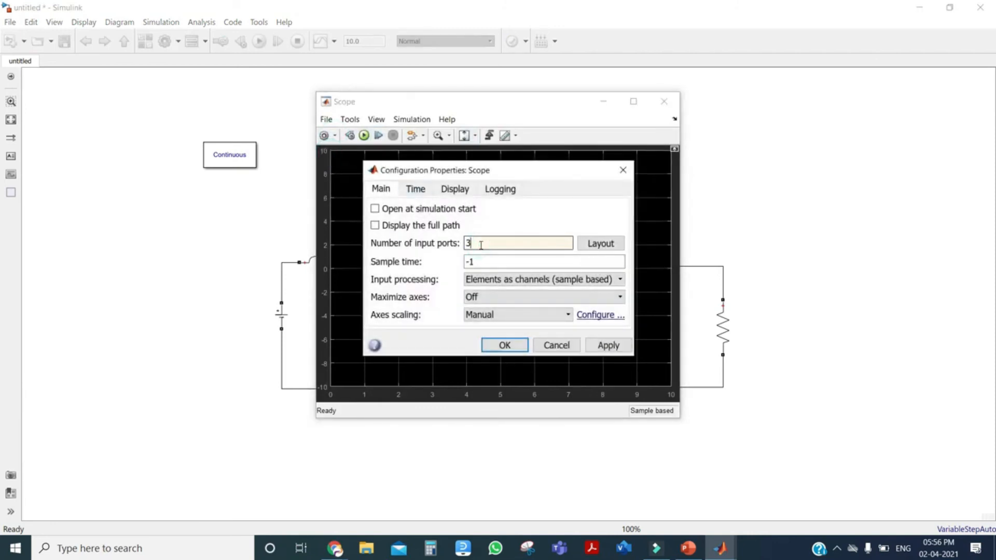
{"action": "left_click", "coordinate": [619, 351]}
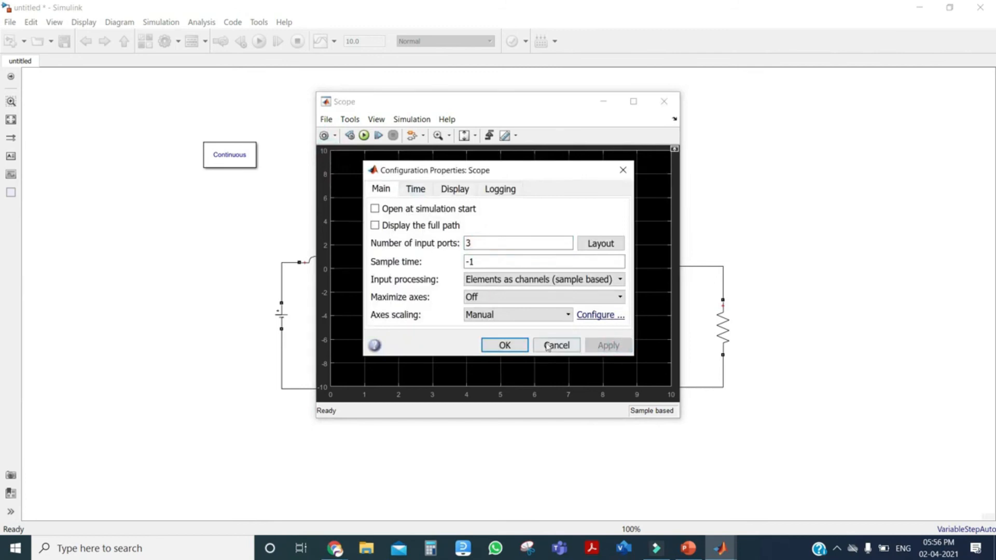
{"action": "left_click", "coordinate": [511, 352]}
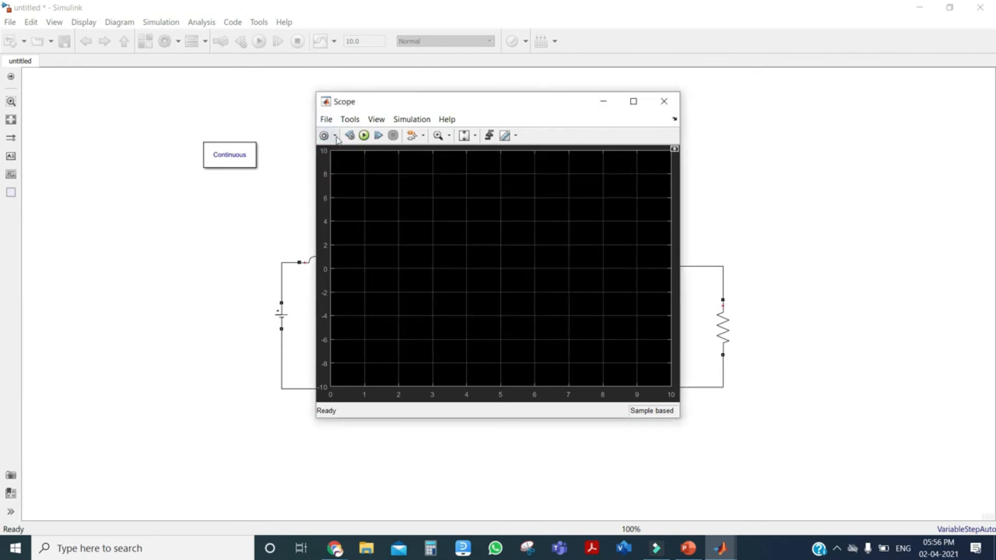
Arrange the Scope's displays in a layout of three stacked rows and close the Scope window
{"action": "left_click", "coordinate": [336, 137]}
{"action": "left_click", "coordinate": [323, 185]}
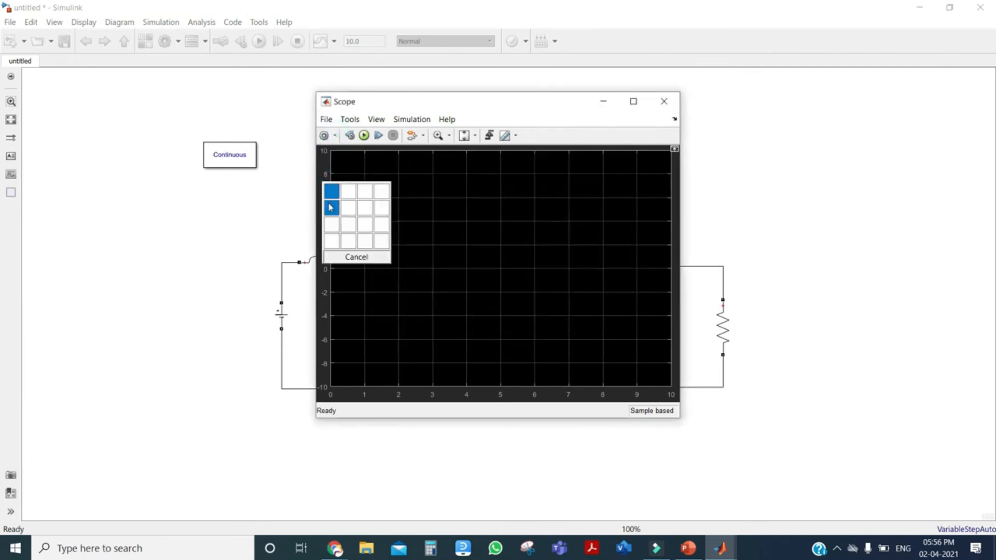
{"action": "left_click", "coordinate": [329, 228]}
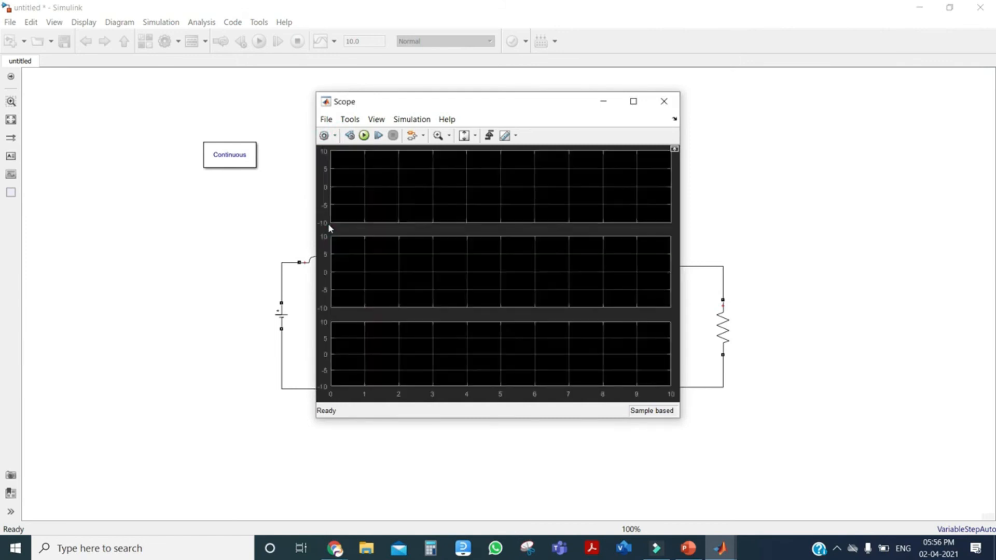
{"action": "left_click", "coordinate": [664, 102]}
Move the Scope above the load and wire the gate pulse, Current Measurement and Voltage Measurement signals to its three inputs, in that order
{"action": "left_click_drag", "start_coordinate": [488, 153], "coordinate": [632, 151]}
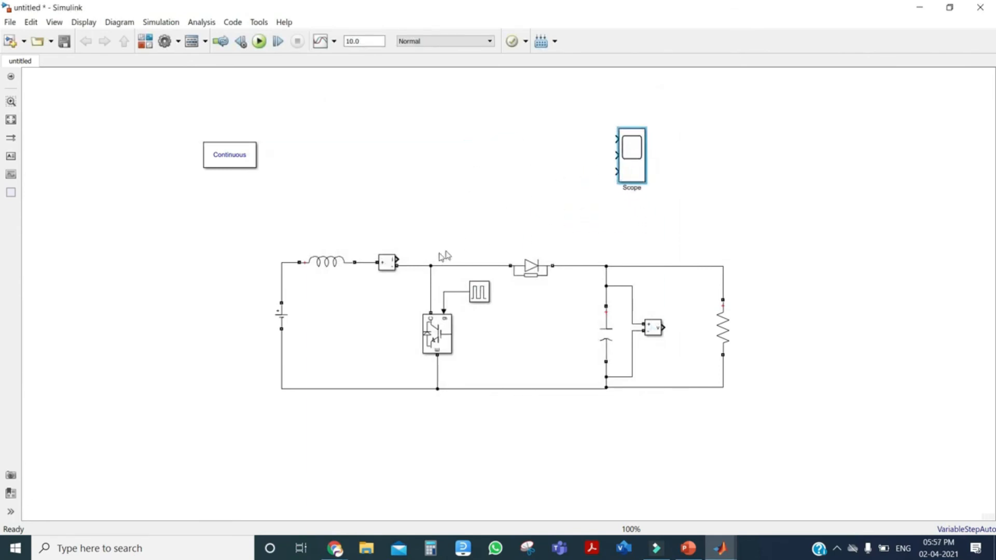
{"action": "left_click_drag", "start_coordinate": [617, 139], "coordinate": [443, 292]}
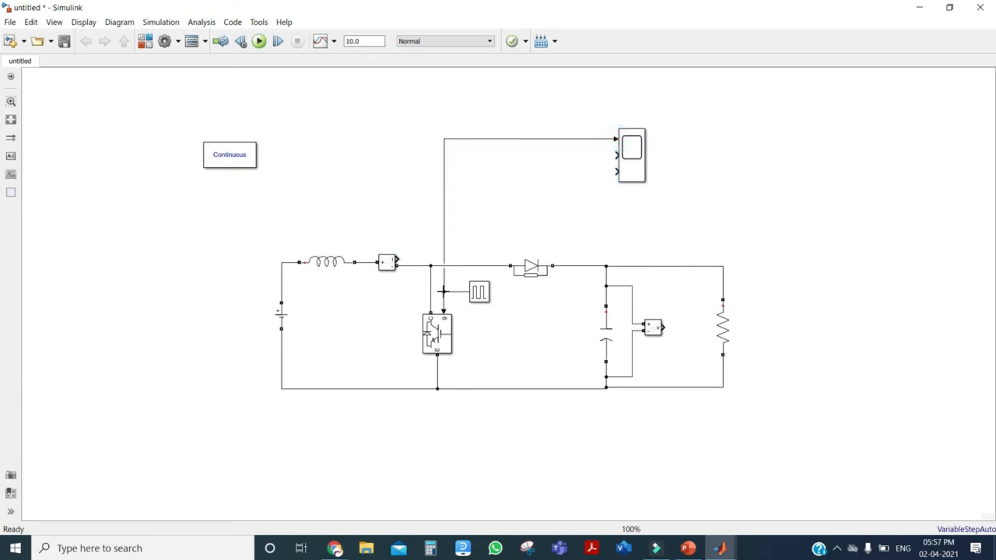
{"action": "left_click_drag", "start_coordinate": [396, 261], "coordinate": [700, 169]}
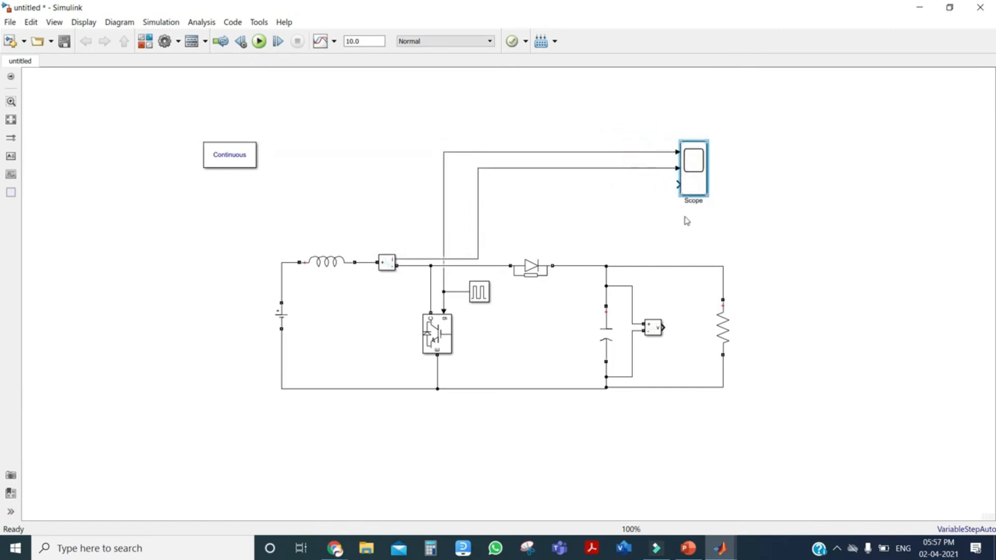
{"action": "mouse_move", "coordinate": [664, 327]}
{"action": "left_mouse_down"}
{"action": "mouse_move", "coordinate": [645, 200]}
{"action": "mouse_move", "coordinate": [676, 184]}
{"action": "left_mouse_up"}
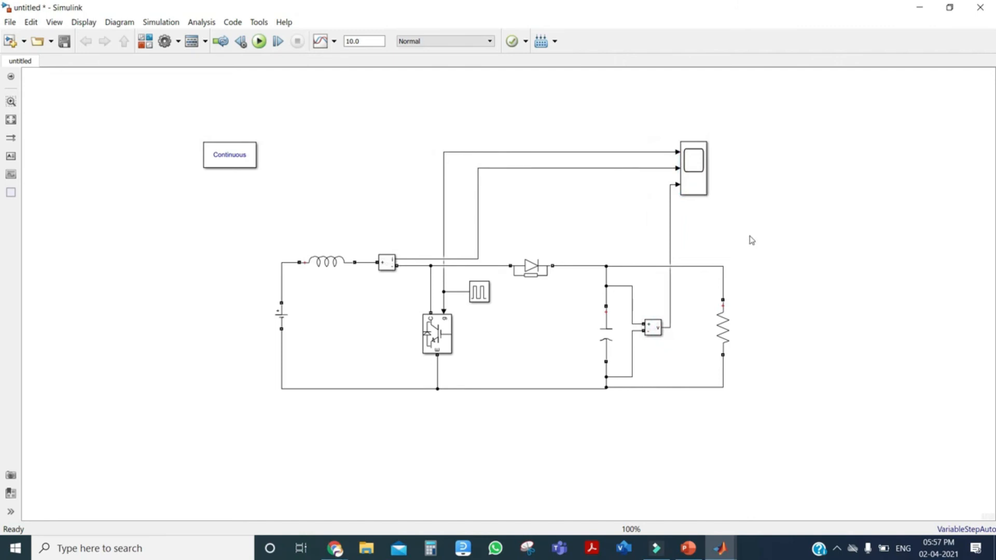
Set the simulation stop time to 1
{"action": "double_click", "coordinate": [372, 41]}
{"action": "key", "text": "BackSpace"}
{"action": "type", "text": "1"}
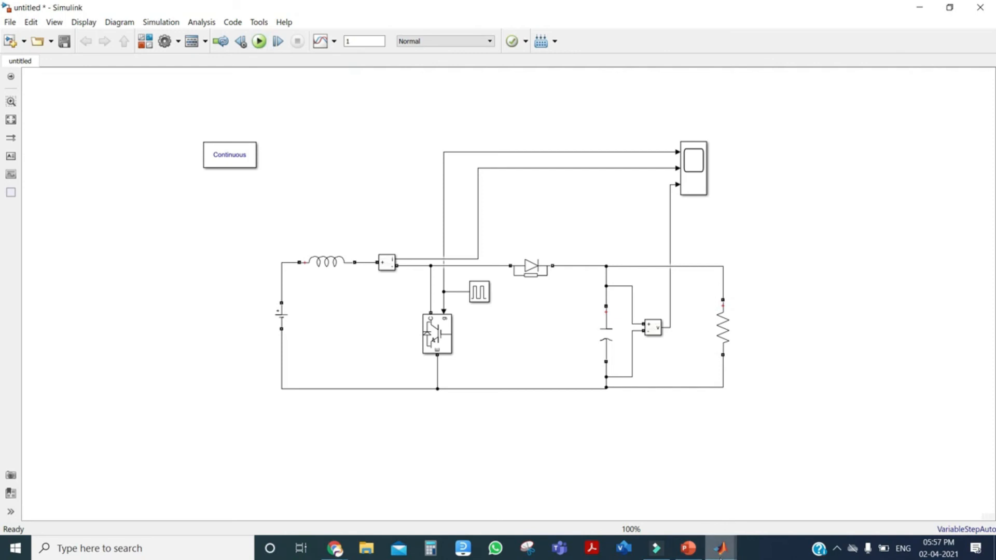
Switch to the boost model and run its simulation, showing its Scope maximized
{"action": "mouse_move", "coordinate": [720, 550]}
{"action": "left_click", "coordinate": [858, 495]}
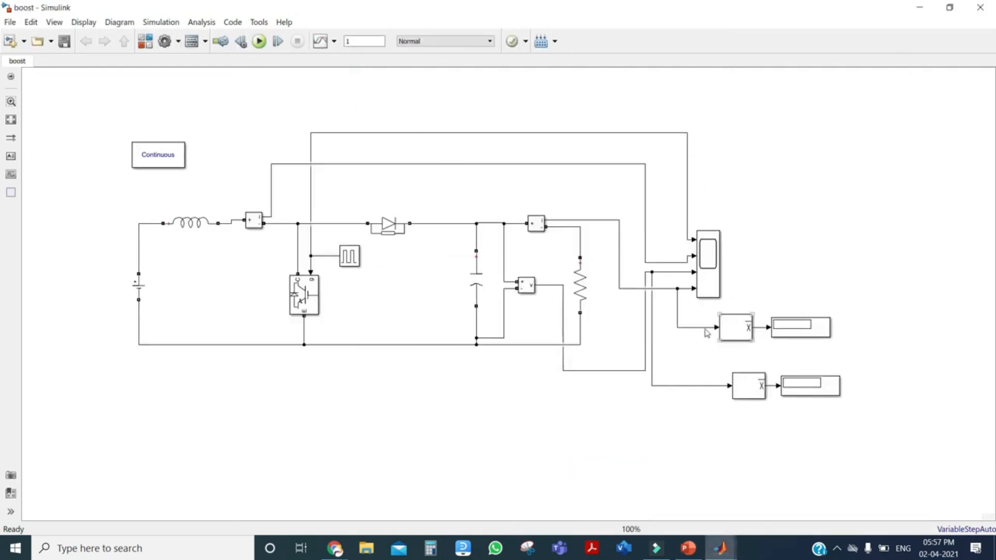
{"action": "left_click", "coordinate": [732, 333]}
{"action": "left_click", "coordinate": [258, 45]}
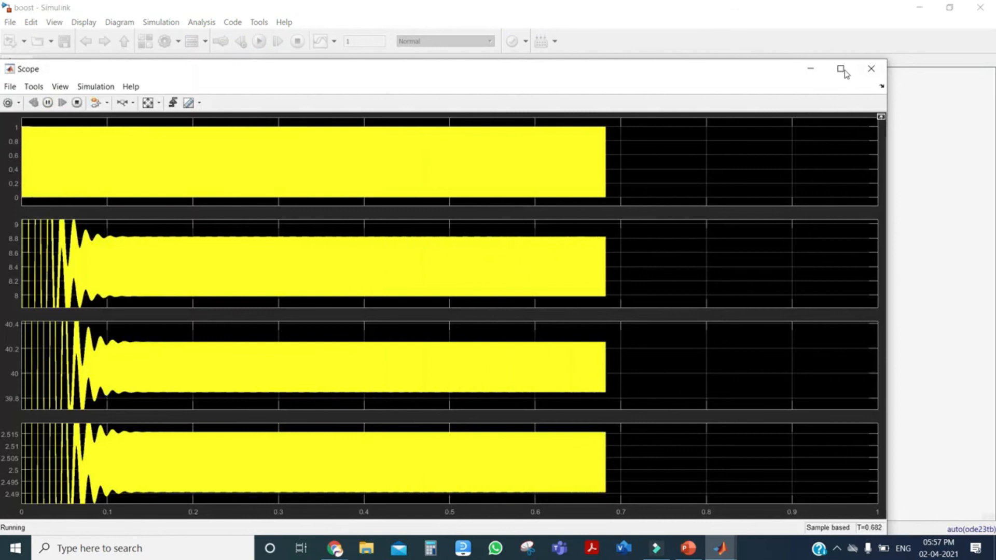
{"action": "left_click", "coordinate": [843, 71]}
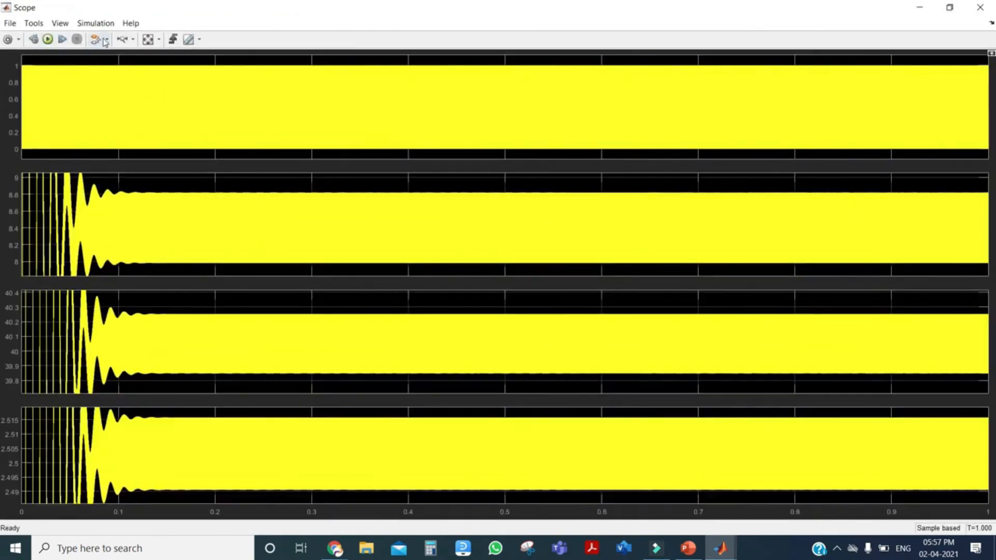
Magnify the Scope's time axis to examine individual switching cycles, rescaling the axes and settling on a span near 0.1403 to 0.1409 s
{"action": "left_click", "coordinate": [122, 39]}
{"action": "left_click_drag", "start_coordinate": [78, 94], "coordinate": [113, 105]}
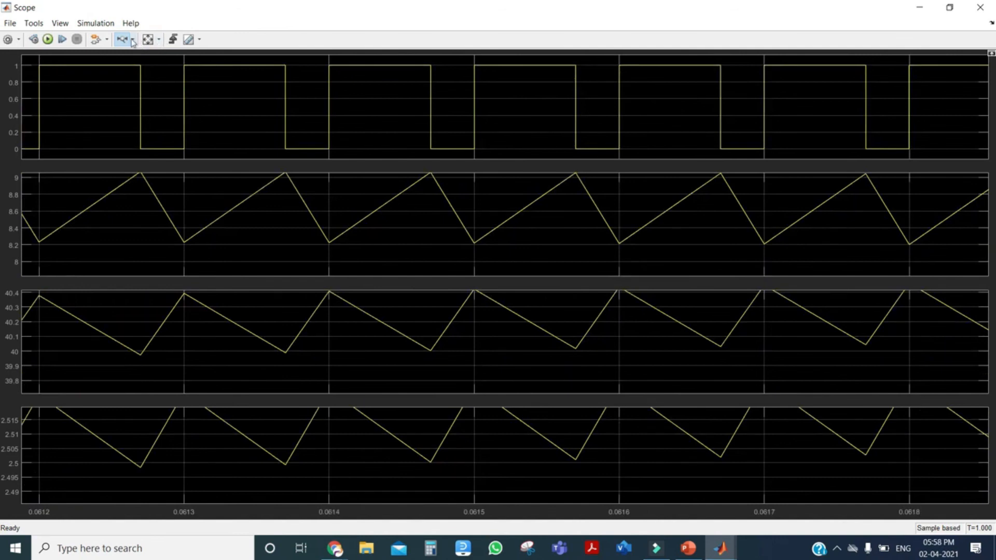
{"action": "left_click", "coordinate": [147, 39]}
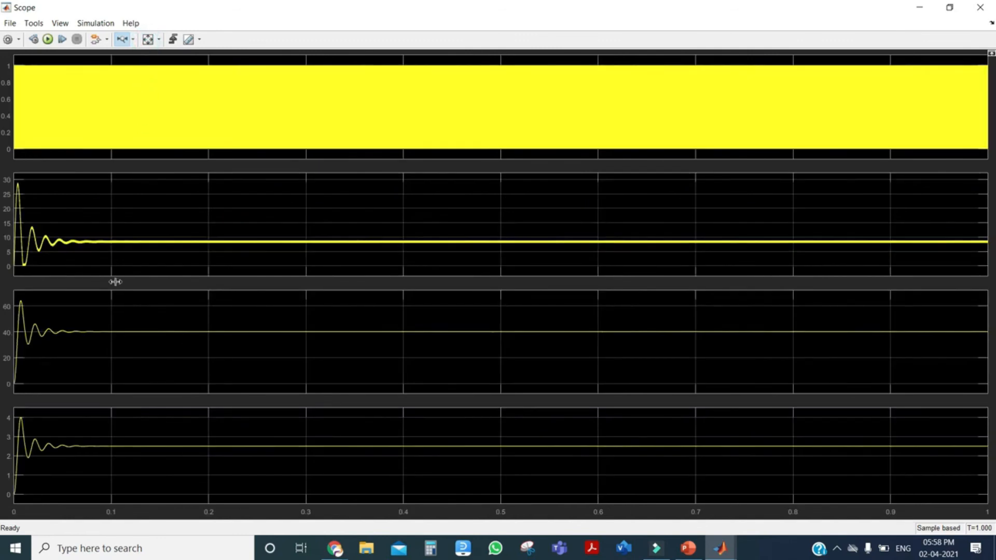
{"action": "left_click", "coordinate": [128, 242]}
{"action": "left_click", "coordinate": [140, 106]}
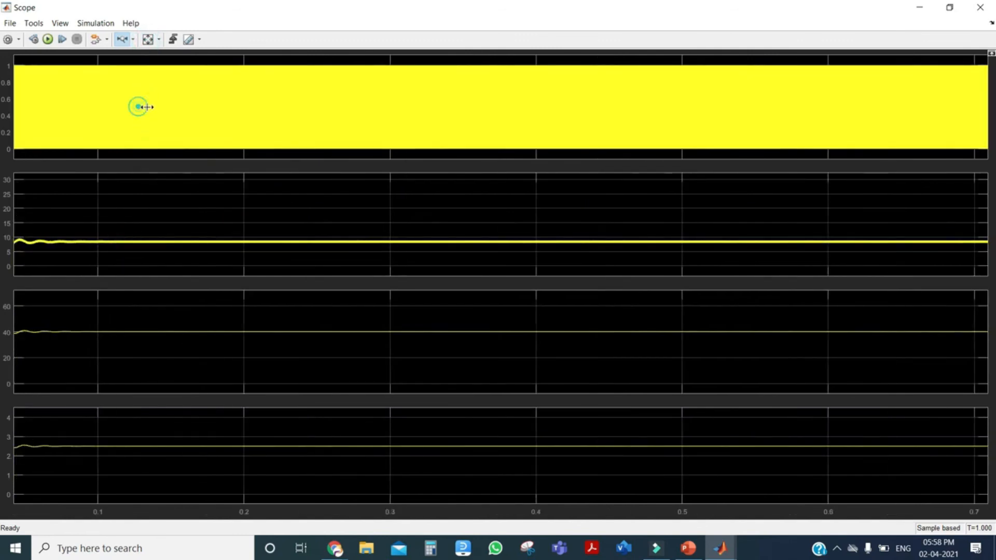
{"action": "left_click", "coordinate": [148, 108]}
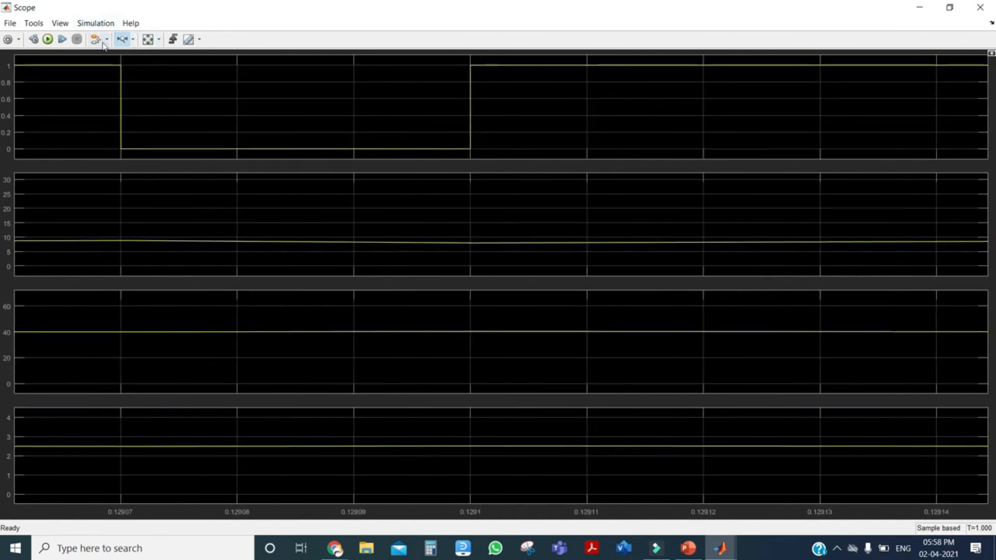
{"action": "left_click", "coordinate": [152, 41]}
{"action": "left_click_drag", "start_coordinate": [145, 85], "coordinate": [526, 109]}
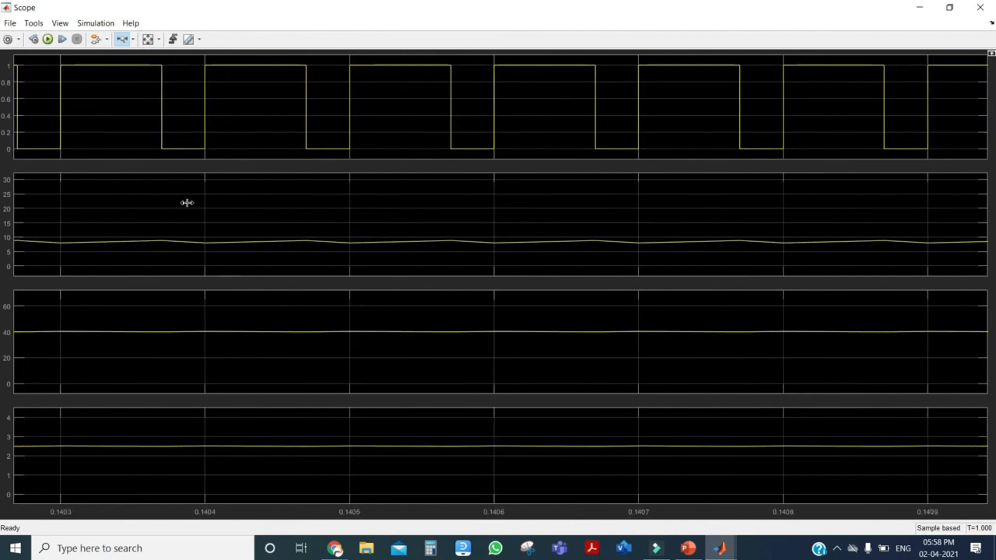
Magnify the vertical axis of the second Scope plot to examine the inductor current ripple
{"action": "left_click", "coordinate": [133, 40]}
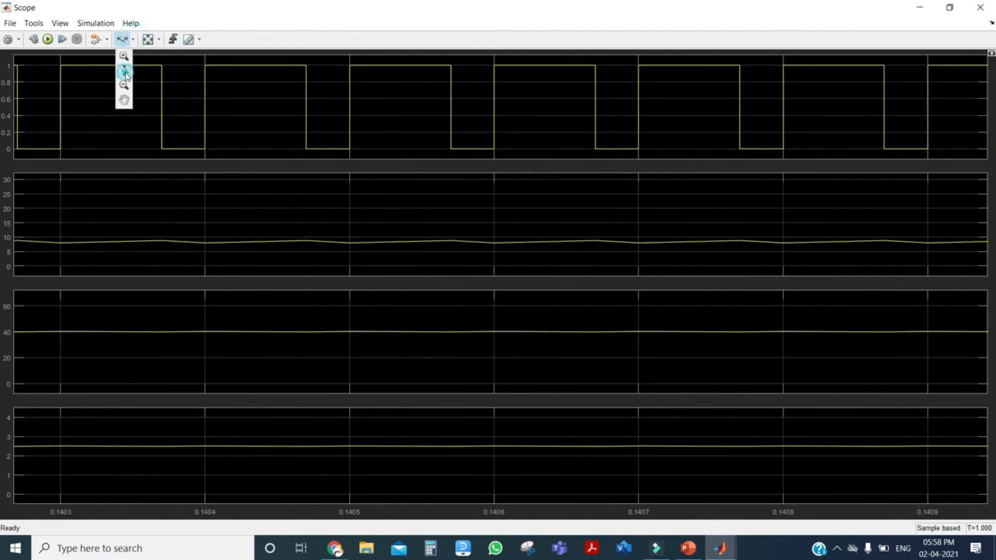
{"action": "left_click", "coordinate": [124, 84]}
{"action": "left_click_drag", "start_coordinate": [184, 206], "coordinate": [184, 266]}
{"action": "left_click_drag", "start_coordinate": [193, 209], "coordinate": [188, 262]}
{"action": "left_click_drag", "start_coordinate": [208, 230], "coordinate": [209, 185]}
{"action": "left_click_drag", "start_coordinate": [195, 232], "coordinate": [202, 186]}
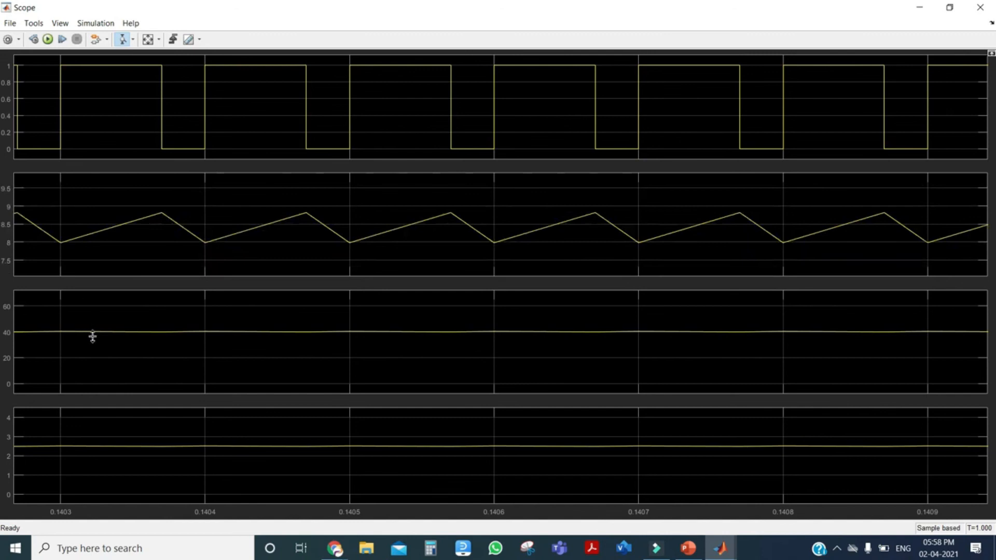
Magnify the vertical axes of the output voltage and load current plots to examine their ripple, and return to the boost model
{"action": "left_click_drag", "start_coordinate": [102, 346], "coordinate": [102, 319]}
{"action": "left_click_drag", "start_coordinate": [110, 368], "coordinate": [120, 299]}
{"action": "left_click_drag", "start_coordinate": [134, 377], "coordinate": [144, 317]}
{"action": "left_click_drag", "start_coordinate": [143, 460], "coordinate": [152, 420]}
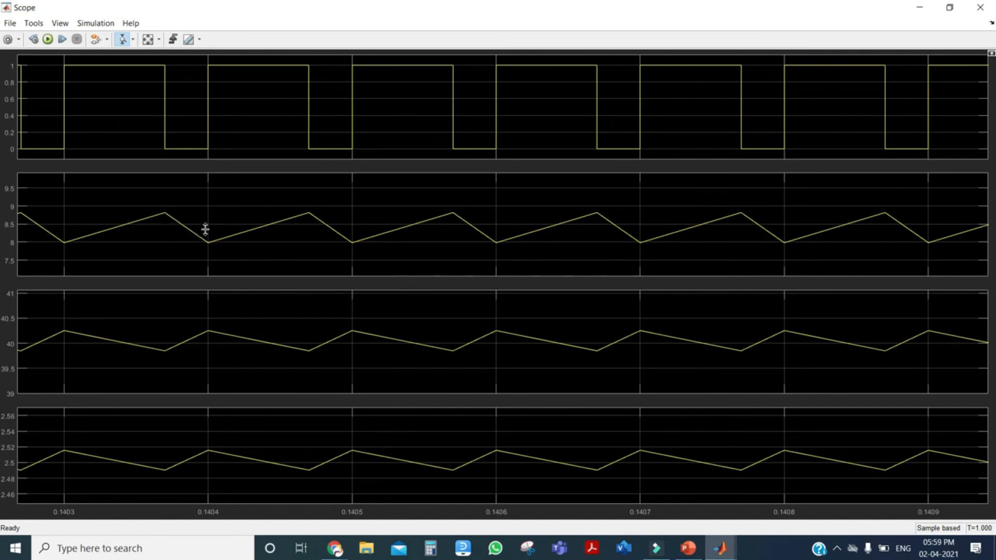
{"action": "left_click", "coordinate": [989, 8]}
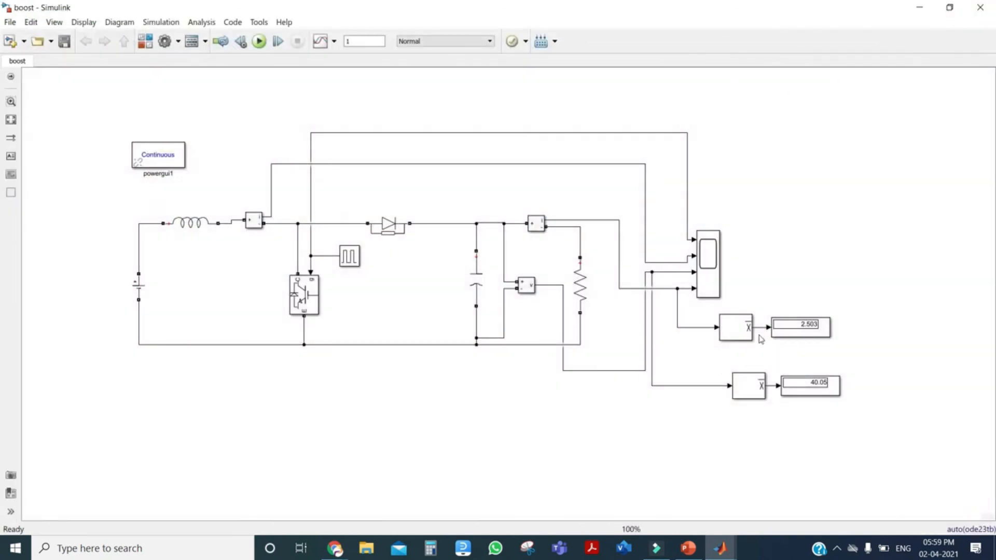